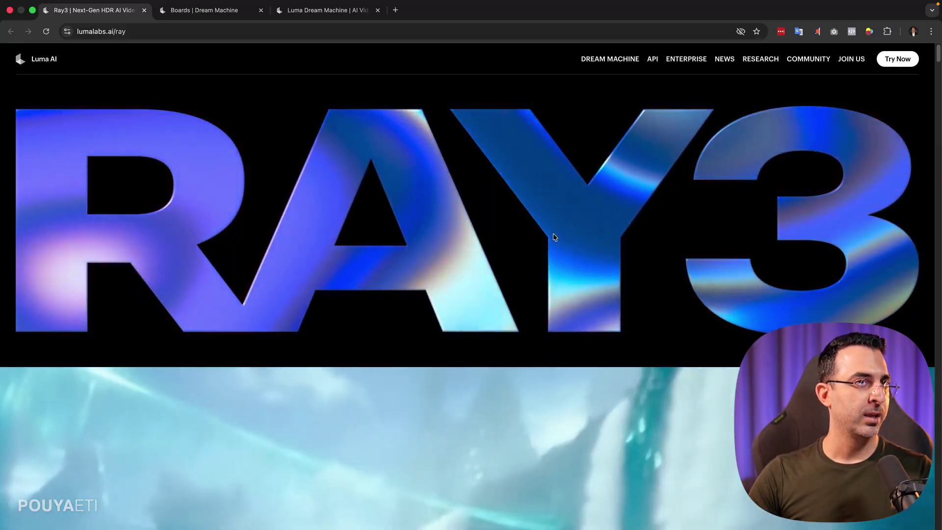
- Scroll past the Ray3 hero video to the description paragraph and Try for Free button
scroll(589, 245, down, 3)
scroll(633, 269, down, 4)
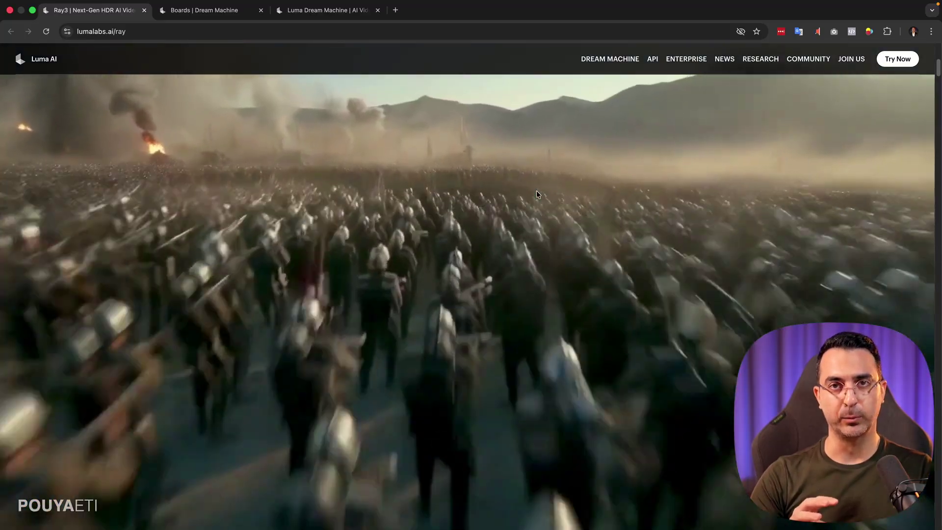
scroll(303, 258, down, 10)
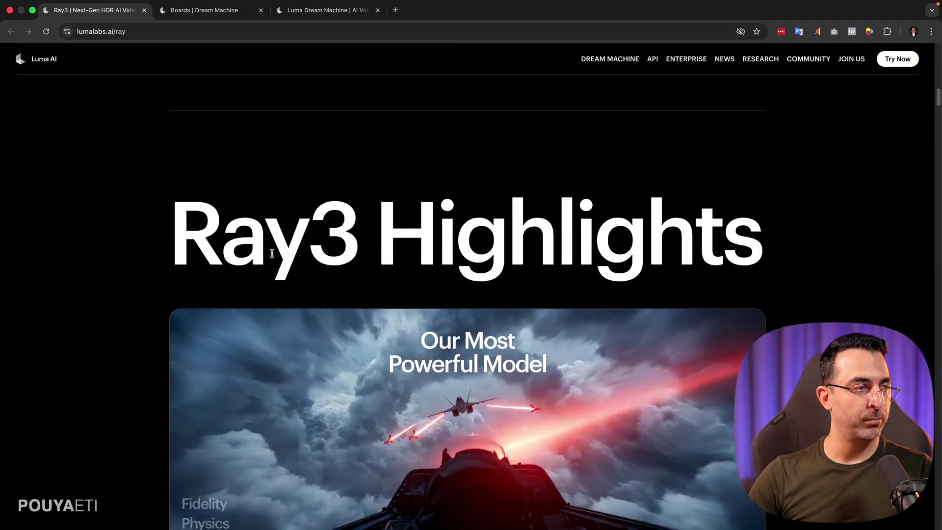
- Browse the Fidelity, HDR, Annotation, Draft Mode and SOTA Physics cards down to Chain of Thought
scroll(162, 238, down, 3)
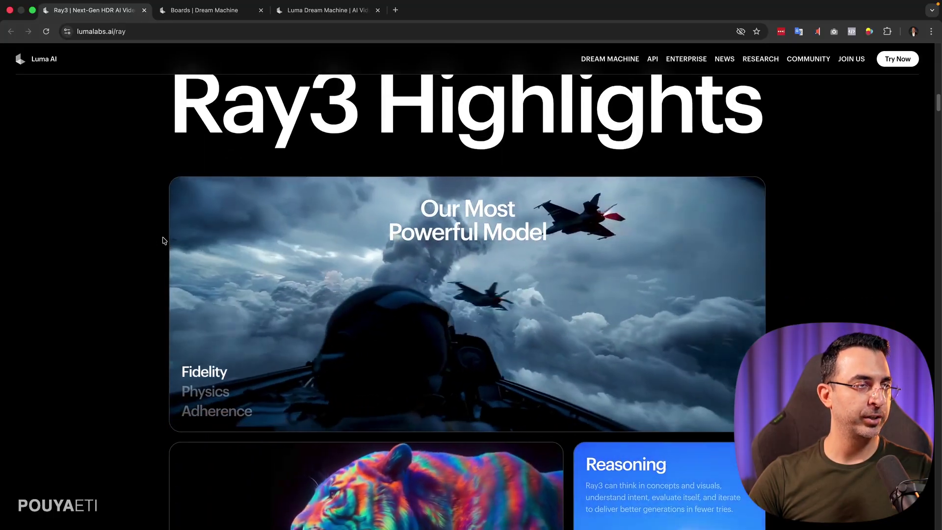
scroll(160, 239, up, 1)
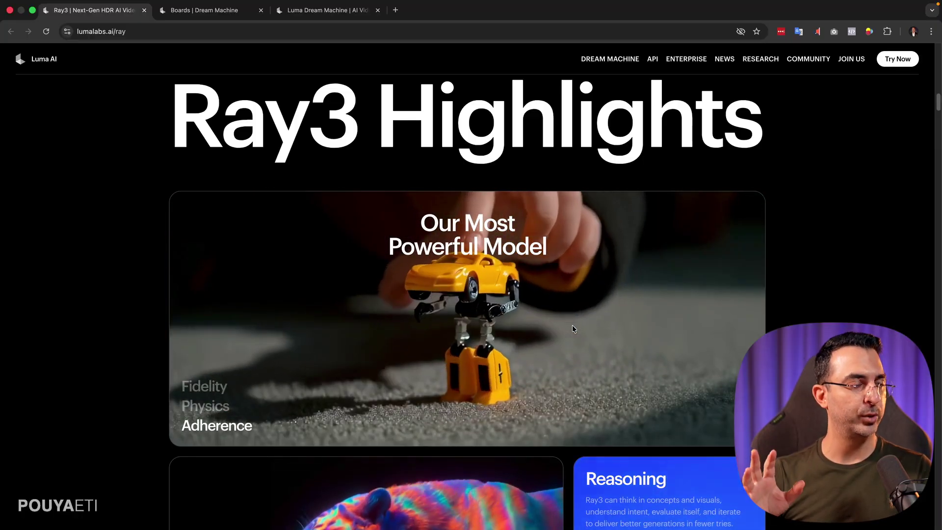
scroll(154, 328, down, 5)
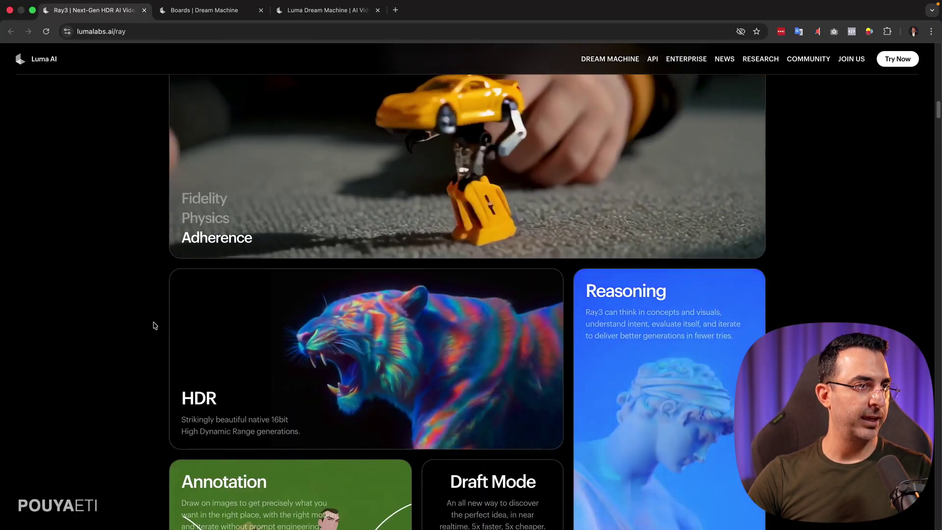
scroll(154, 324, down, 3)
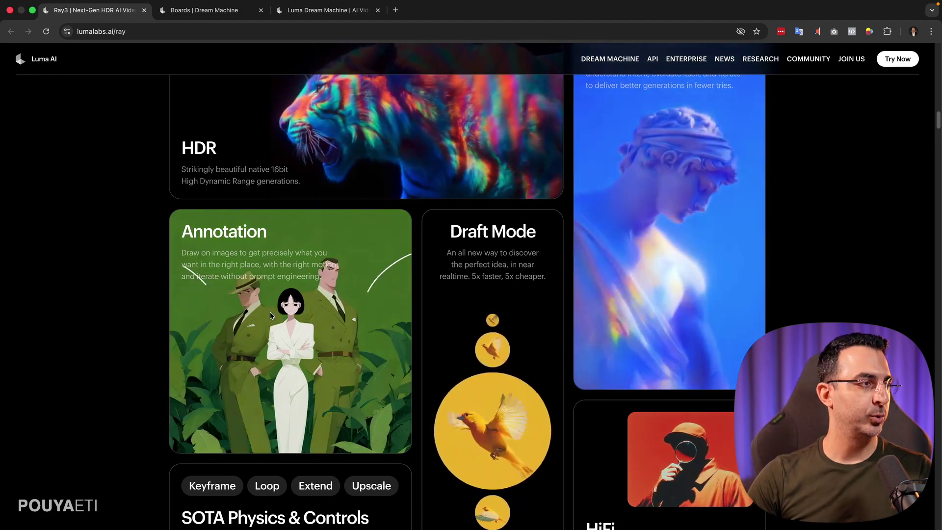
scroll(164, 369, down, 5)
scroll(164, 369, down, 20)
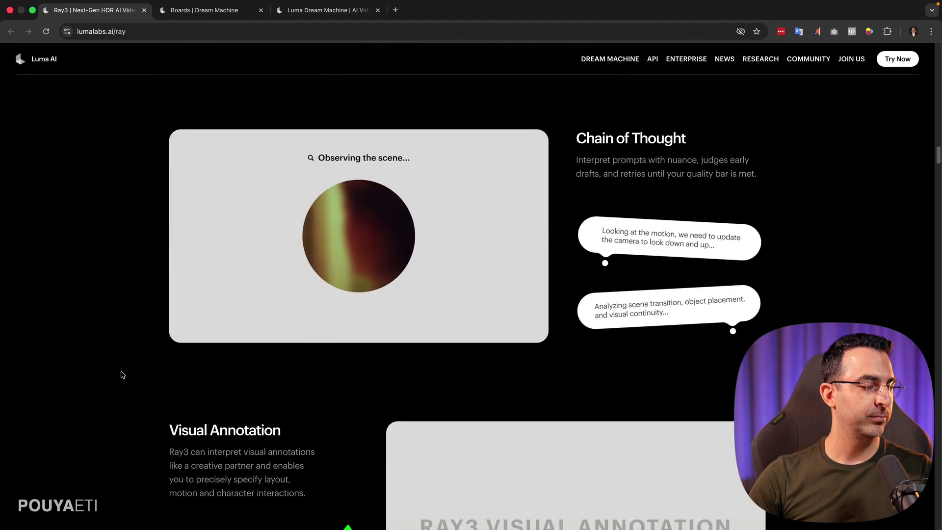
- Move back up from Visual Annotation to the HDR, Annotation and Draft Mode feature cards
scroll(130, 334, up, 2)
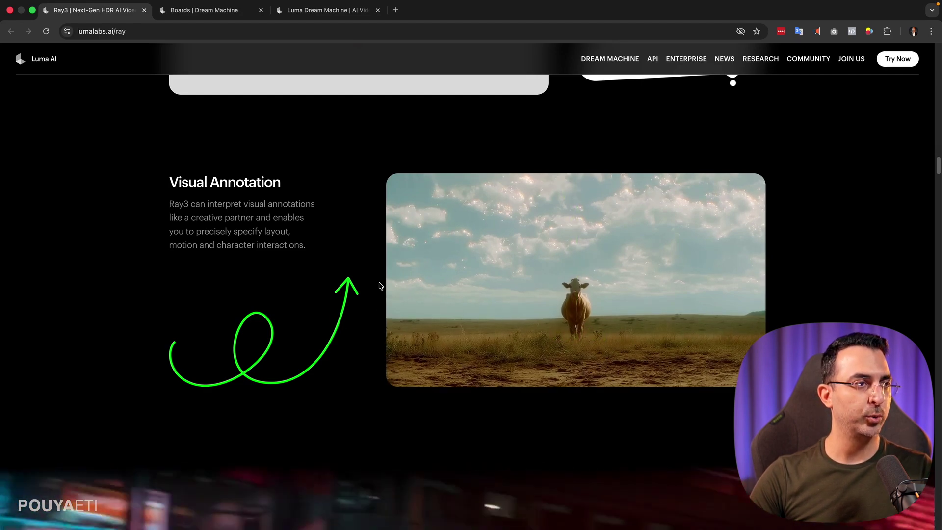
scroll(388, 295, up, 15)
scroll(375, 296, up, 8)
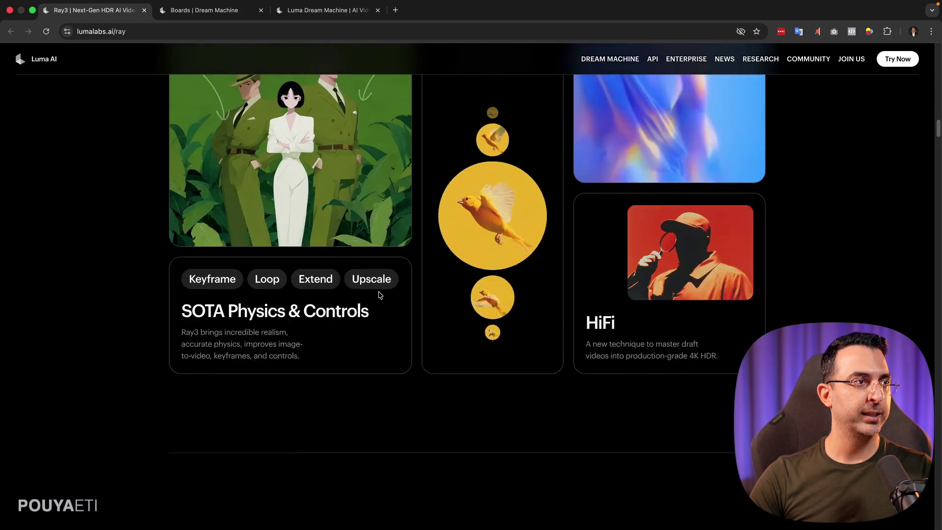
scroll(519, 281, down, 1)
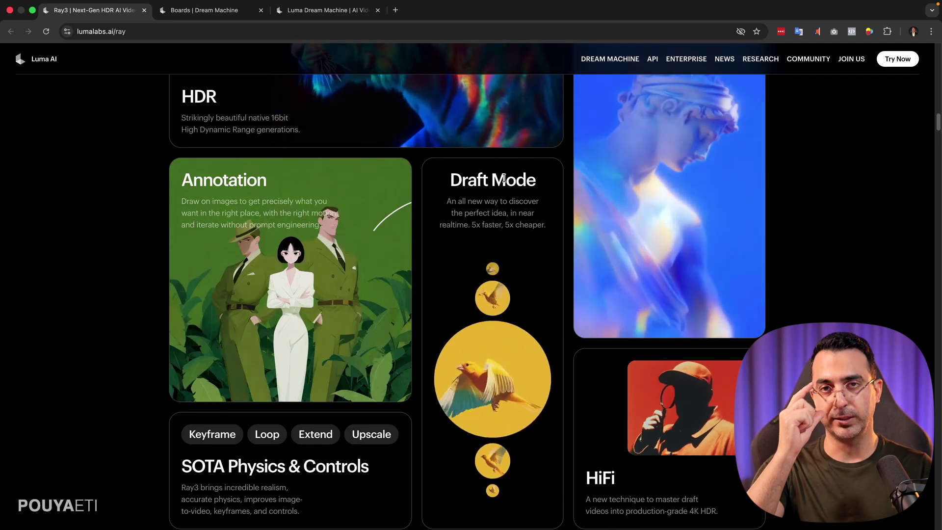
- Scroll past the HDR video down to the EXR Export and SDR to Generative HDR demos
scroll(534, 226, down, 20)
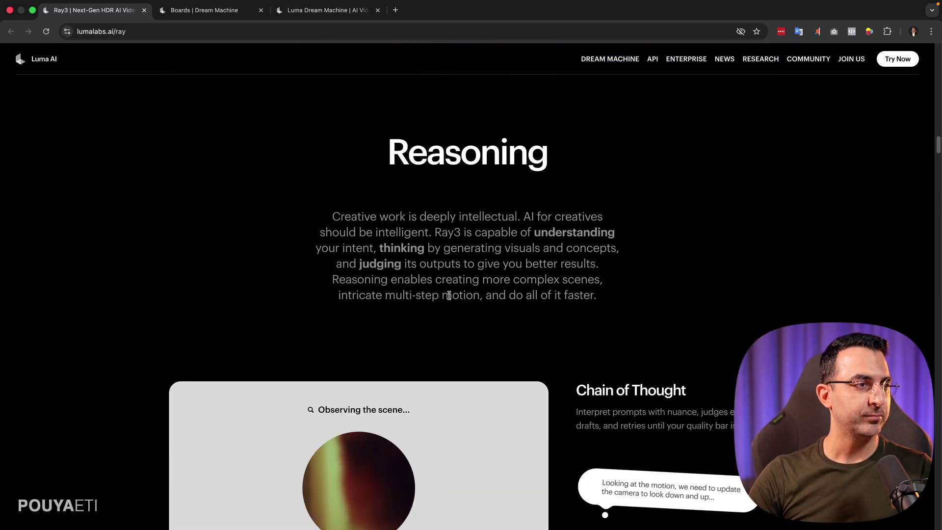
scroll(133, 292, down, 8)
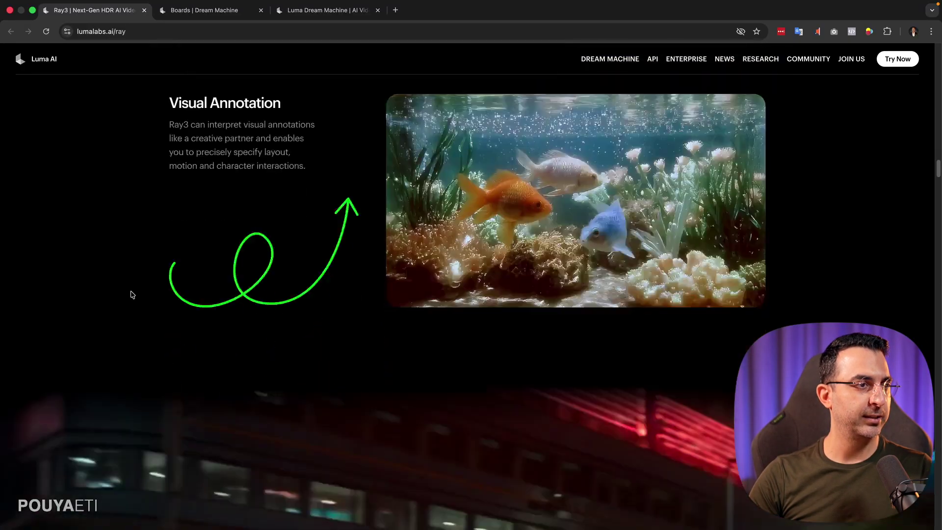
scroll(133, 292, down, 2)
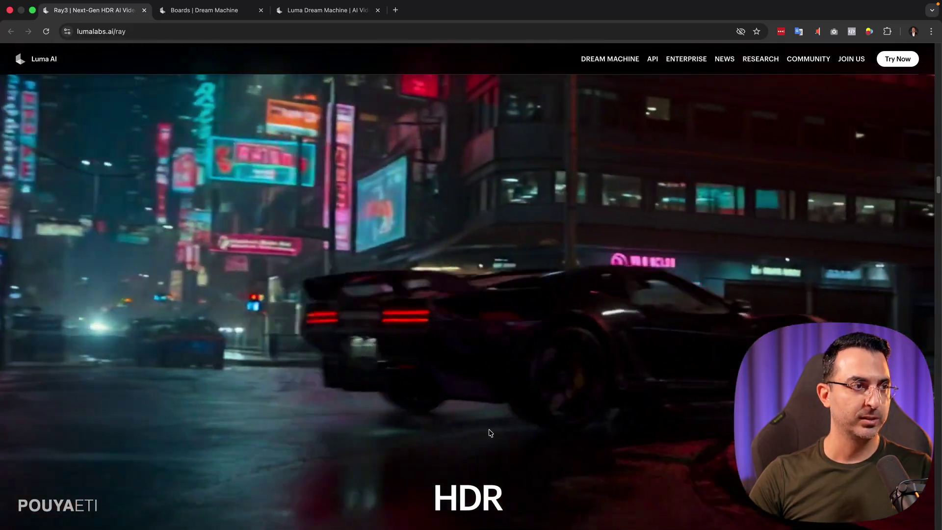
scroll(501, 427, down, 15)
scroll(499, 409, down, 10)
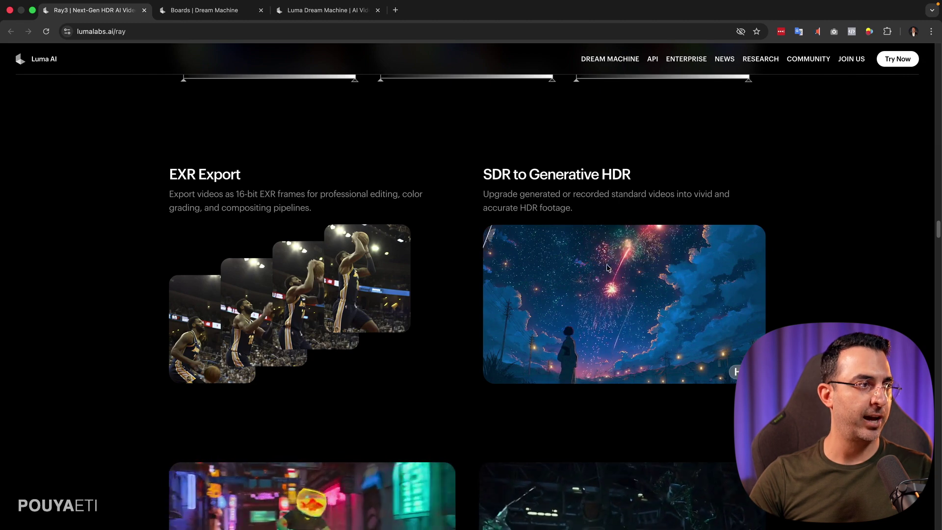
scroll(597, 212, up, 2)
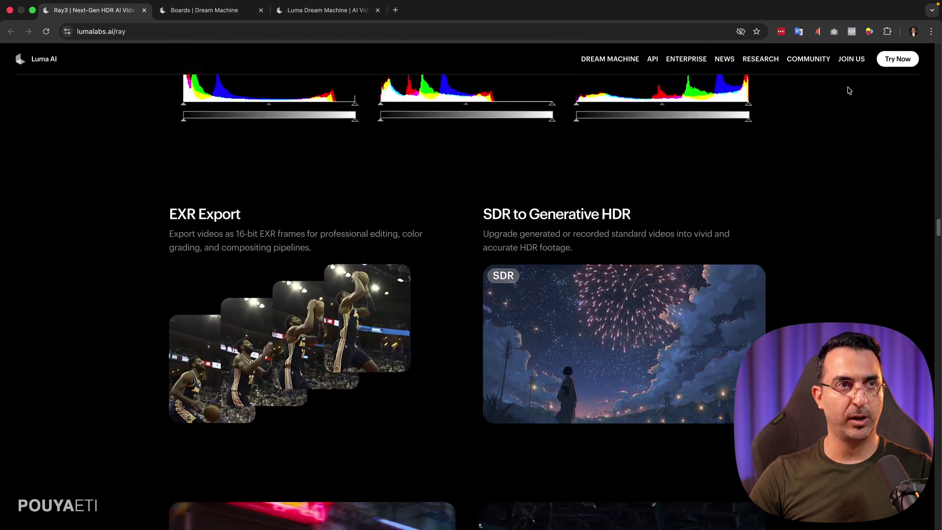
- Launch Dream Machine via Try Now, visit Ideas and Editor, then view the Account page
click(896, 65)
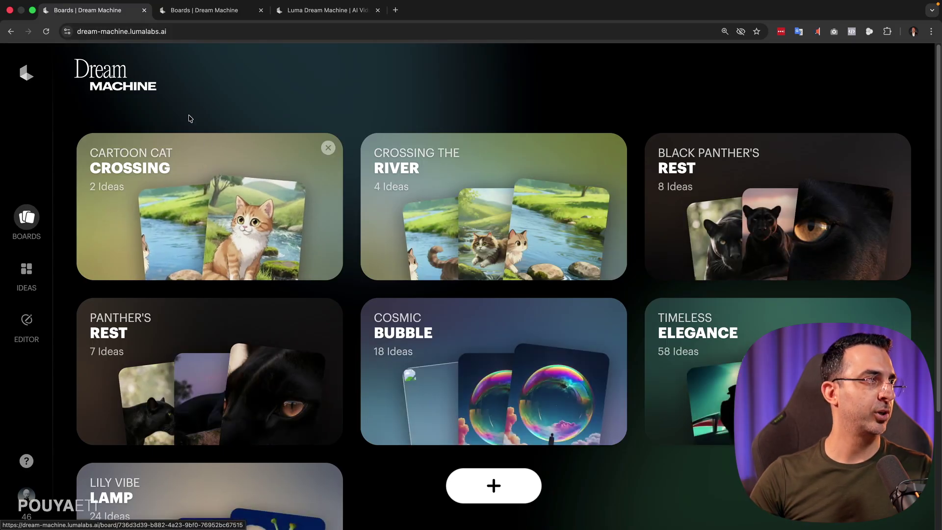
click(27, 269)
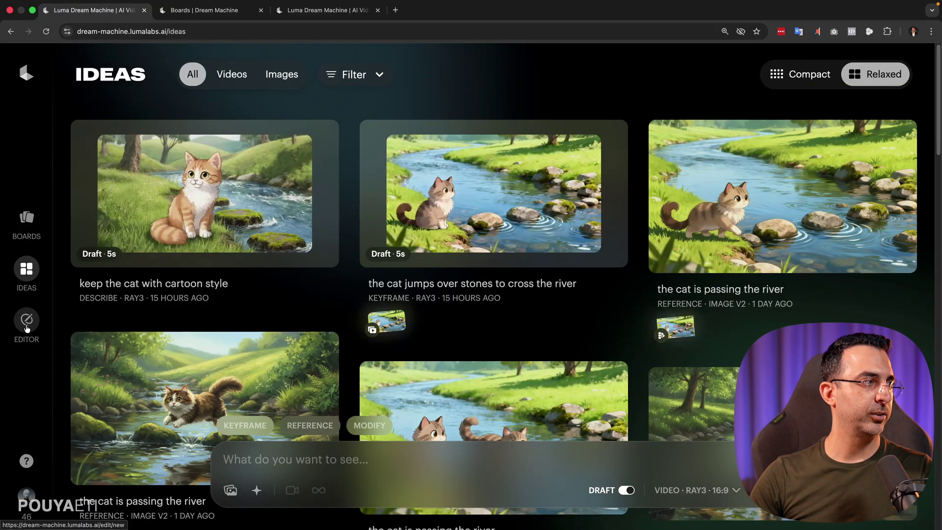
click(27, 324)
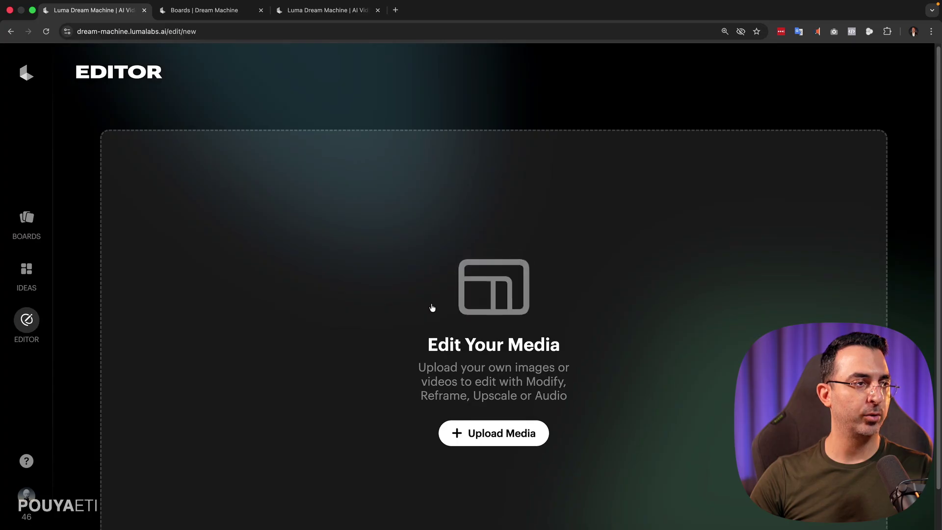
scroll(437, 302, down, 2)
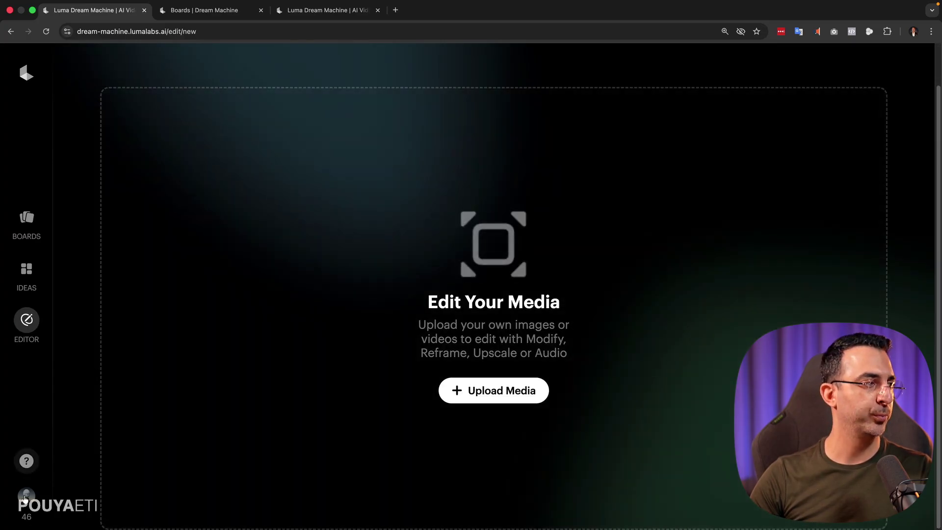
click(27, 496)
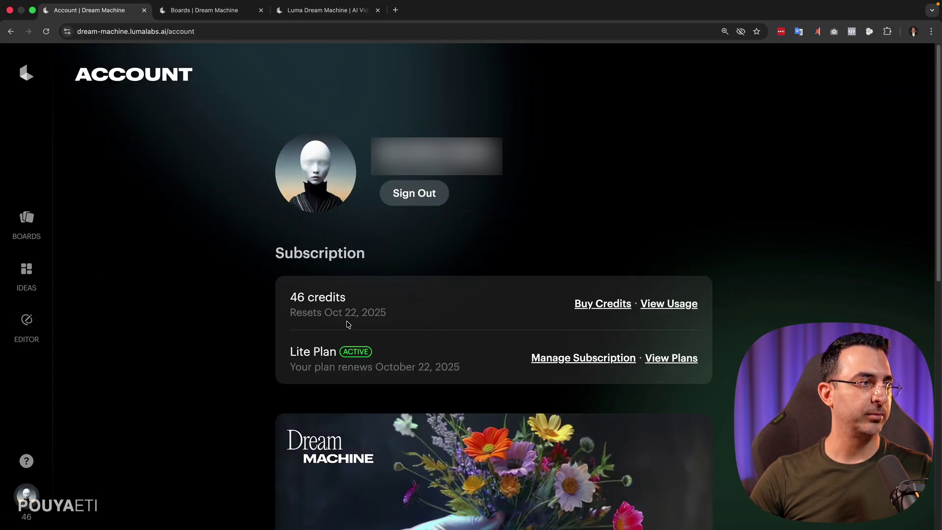
- Explore the Fast Credits offer (27,600 for $92, 15,600 for $52), then close it and return to Boards
double_click(298, 297)
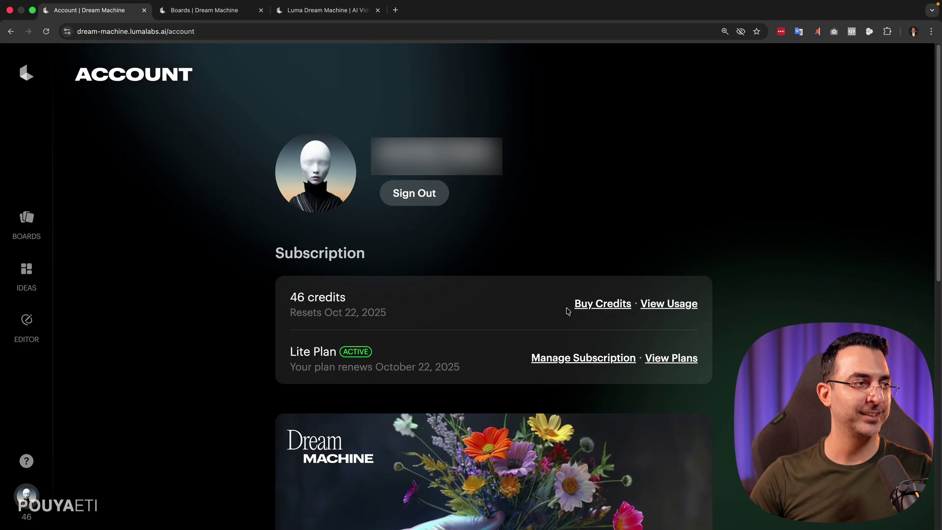
click(593, 310)
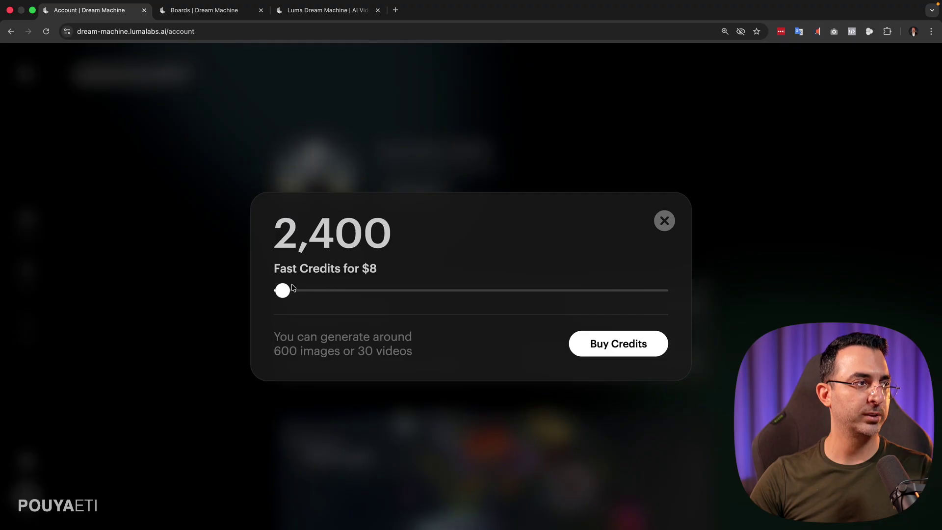
mouse_move(287, 290)
mouse_down()
mouse_move(310, 294)
mouse_move(303, 291)
mouse_up()
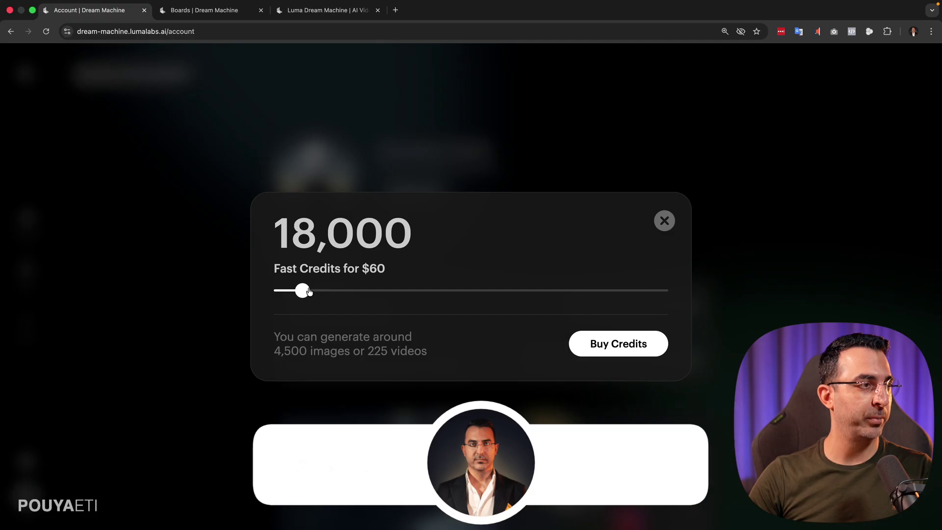
drag(303, 291, 277, 293)
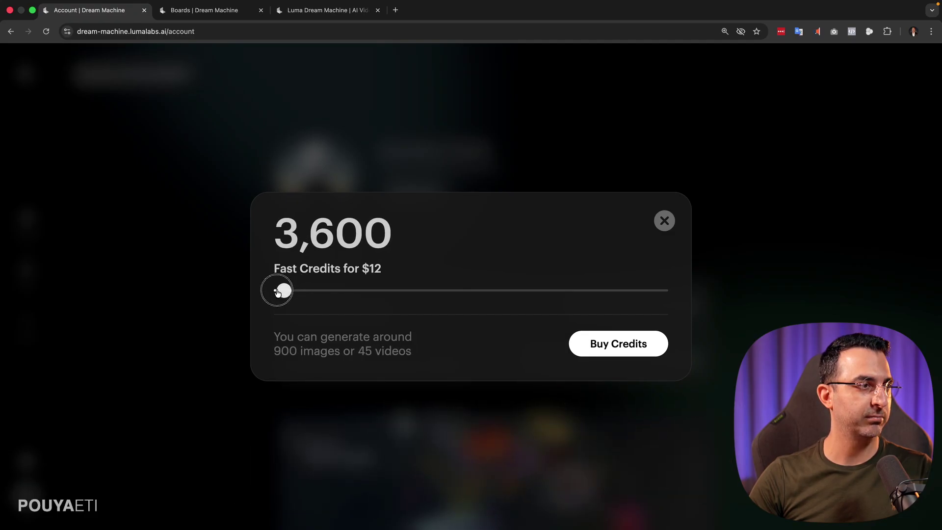
double_click(362, 349)
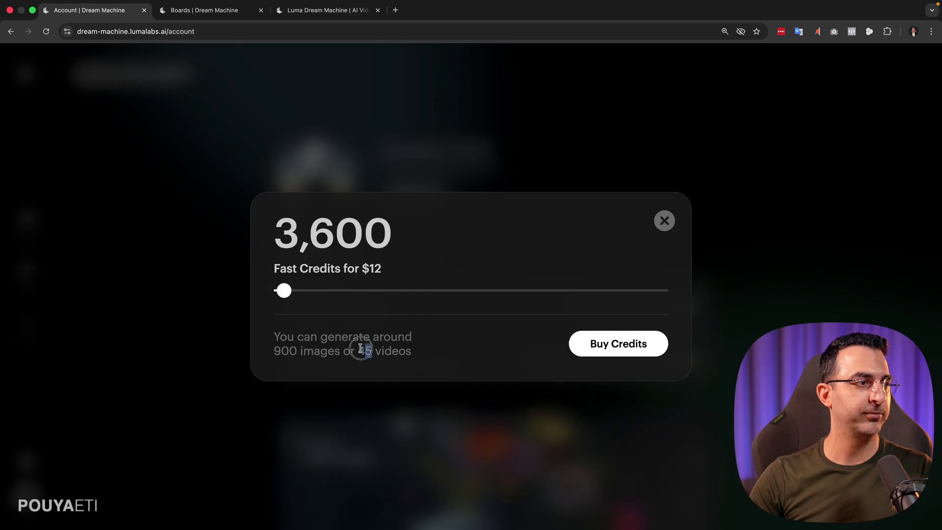
click(665, 221)
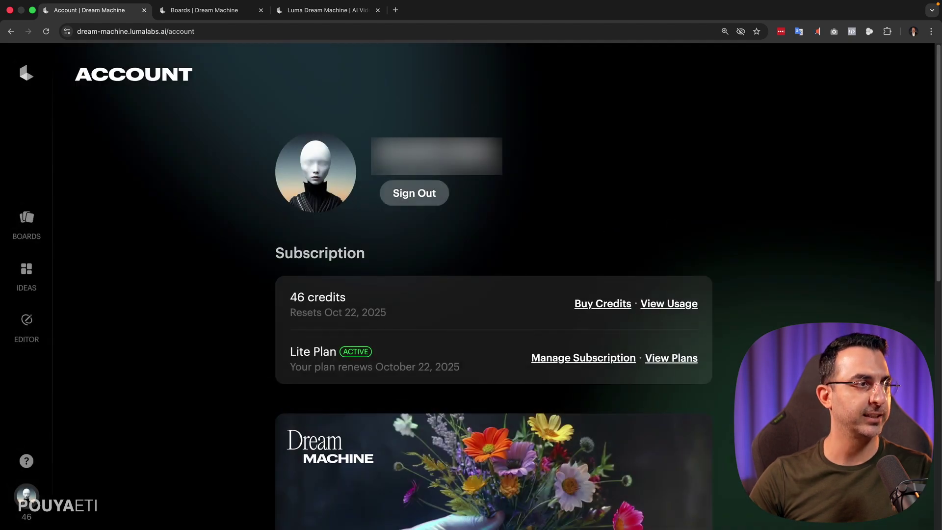
click(30, 225)
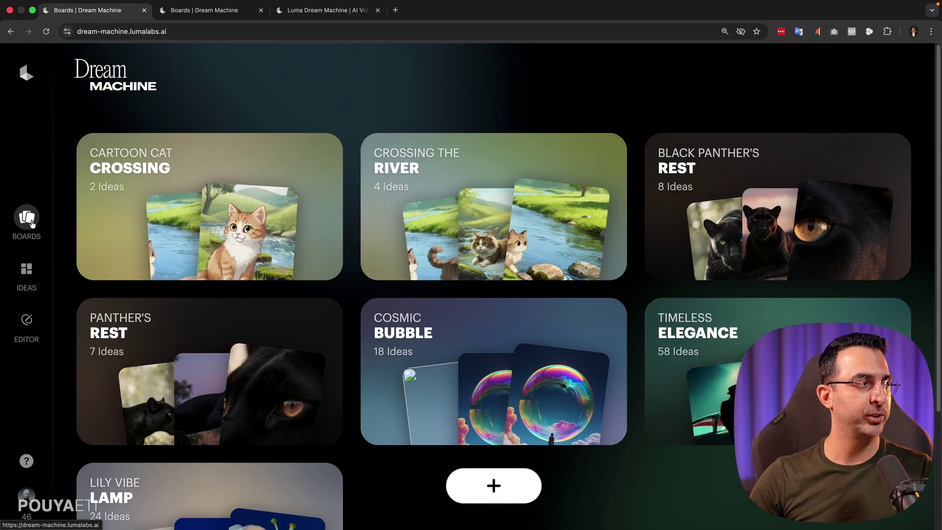
- Create a new board and enter the prompt 'a cat jumping on a tree in daylight'
click(497, 491)
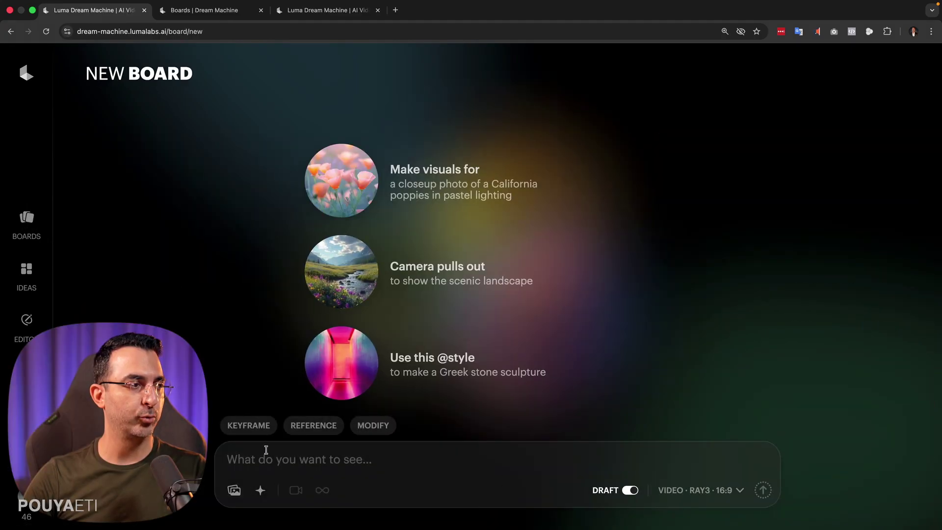
click(305, 452)
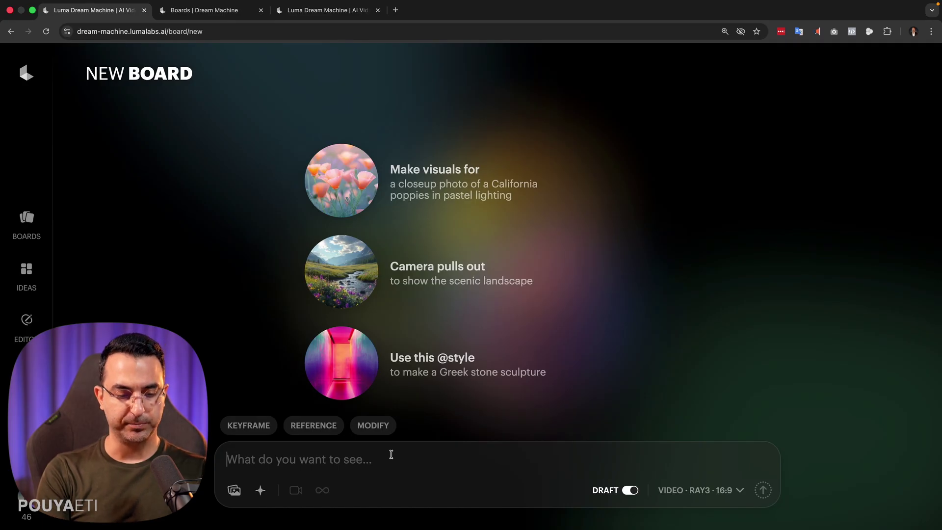
text(a)
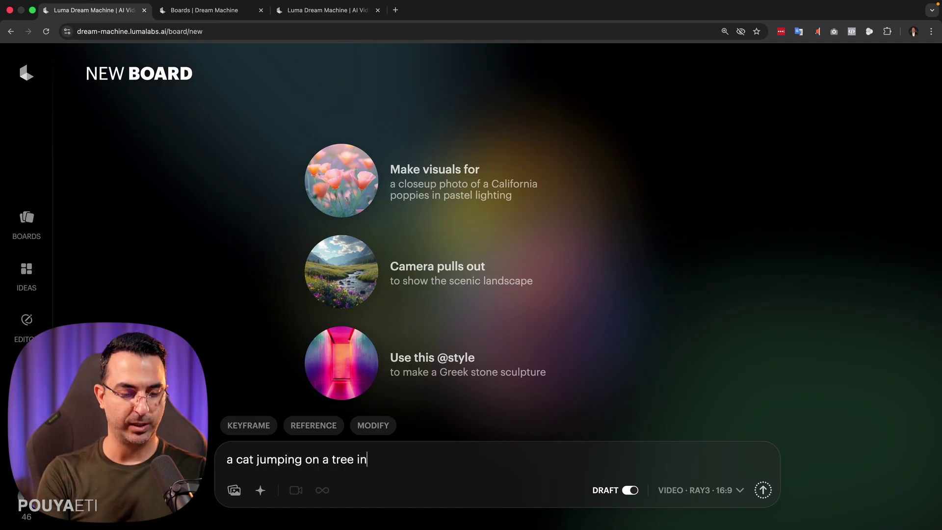
text(cat jumping on a tree in daylight)
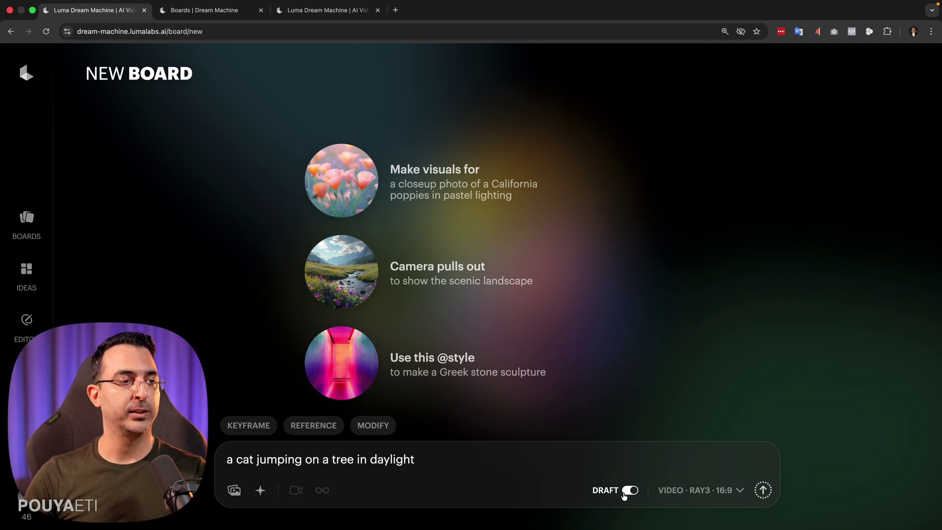
click(713, 493)
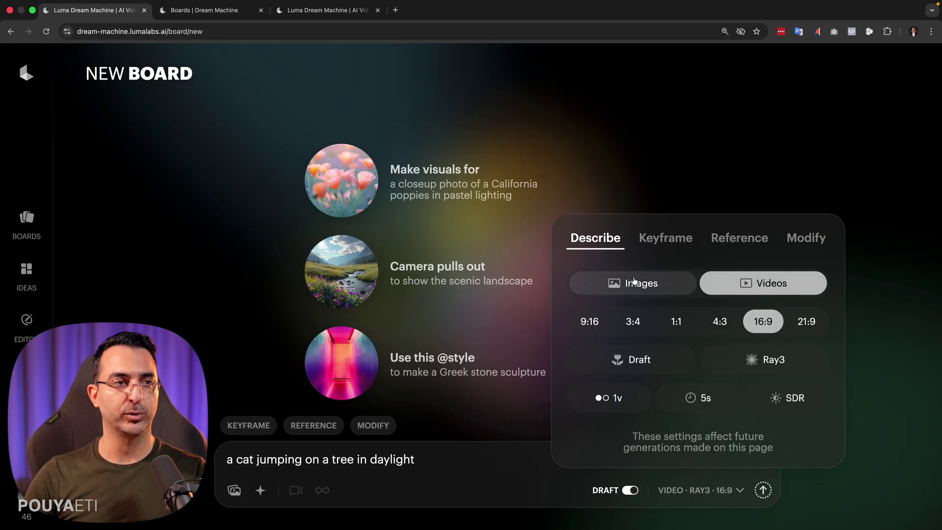
click(685, 278)
click(721, 290)
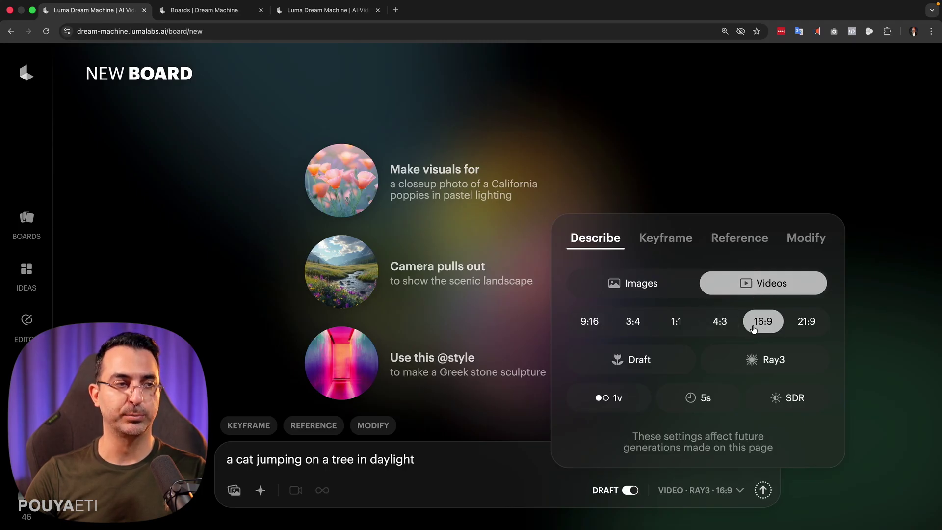
click(642, 360)
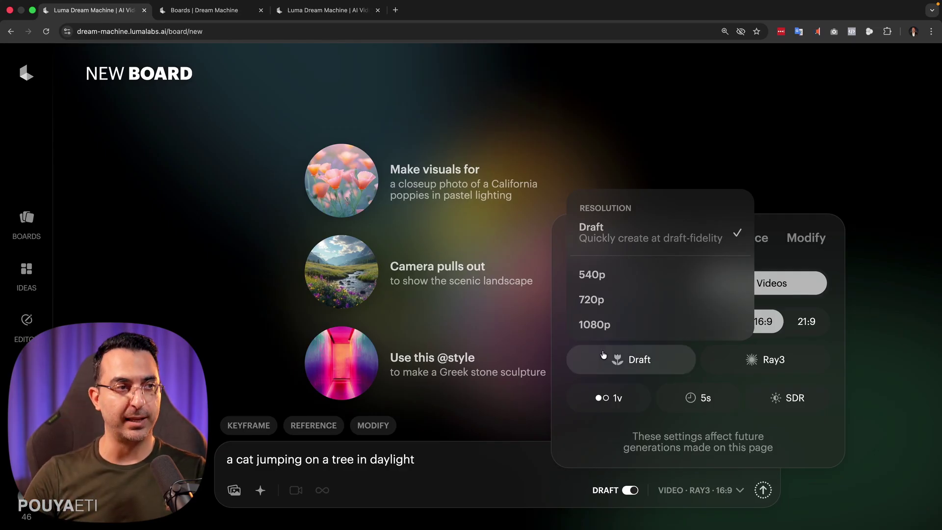
mouse_move(769, 370)
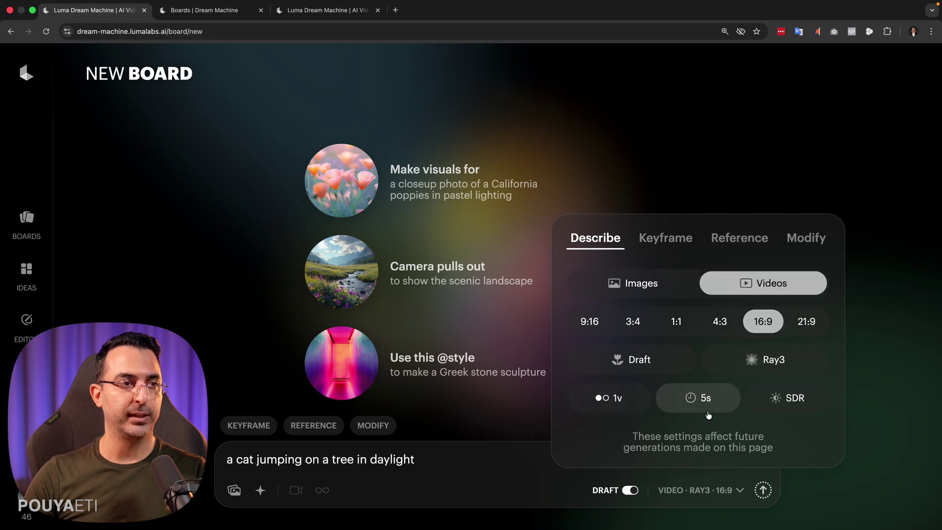
mouse_move(612, 408)
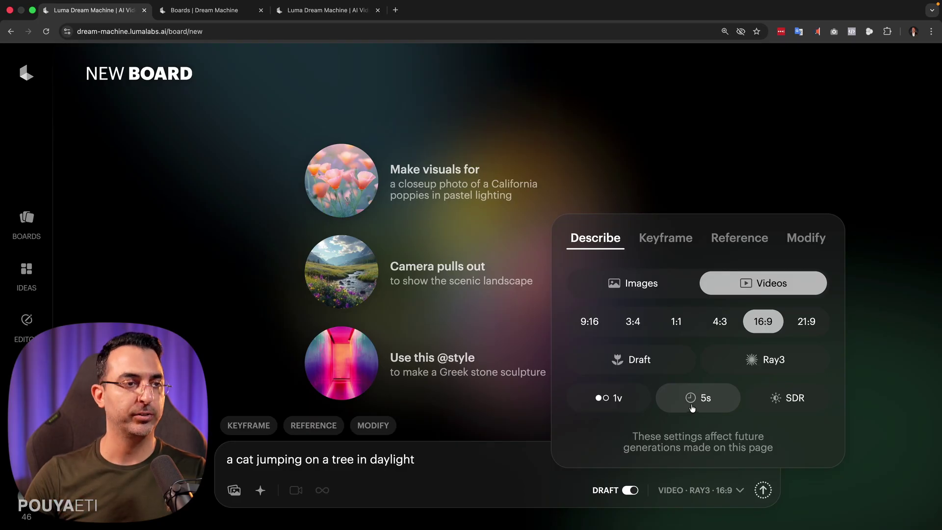
mouse_move(691, 407)
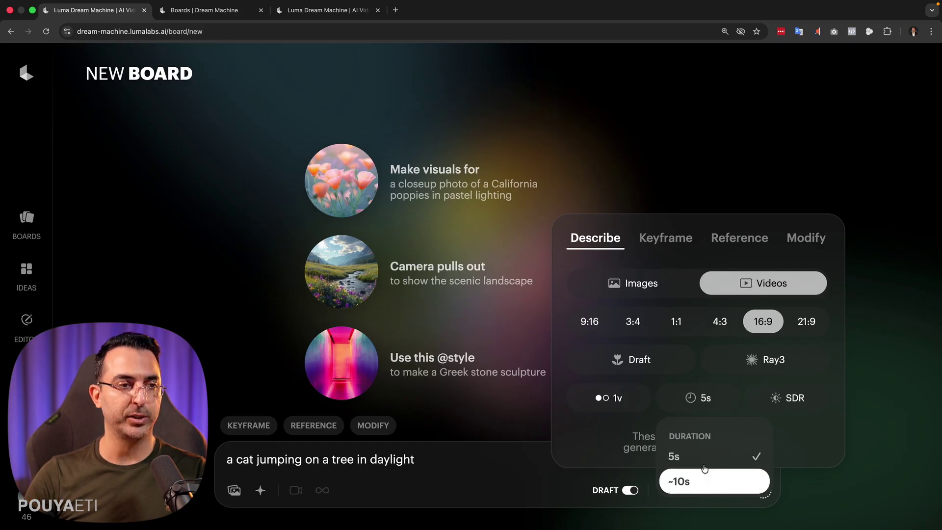
mouse_move(785, 405)
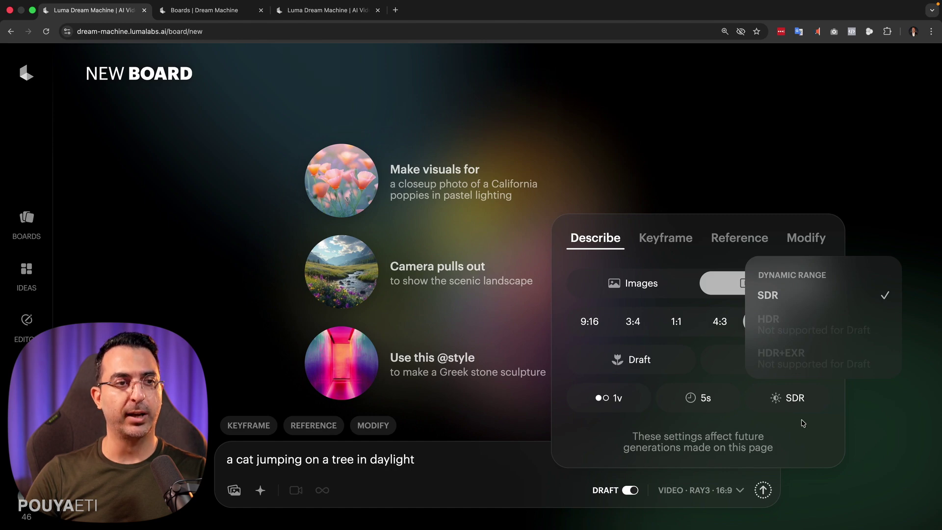
click(810, 433)
click(508, 466)
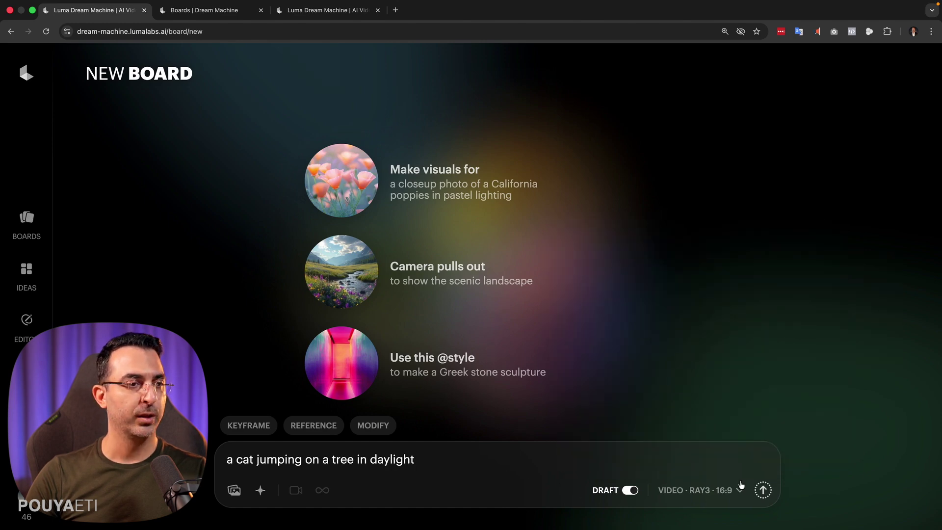
- Submit the cat-on-a-tree prompt and close the resulting out-of-credits notice
click(764, 490)
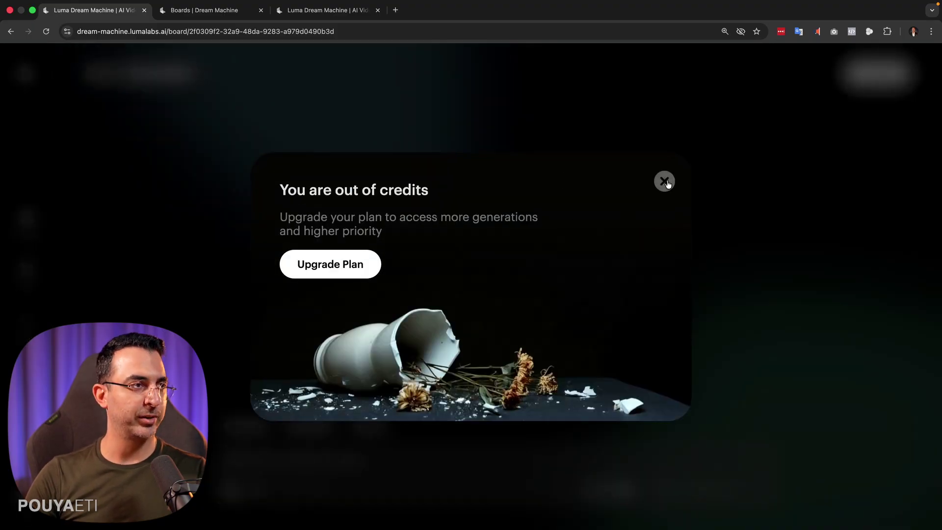
click(666, 182)
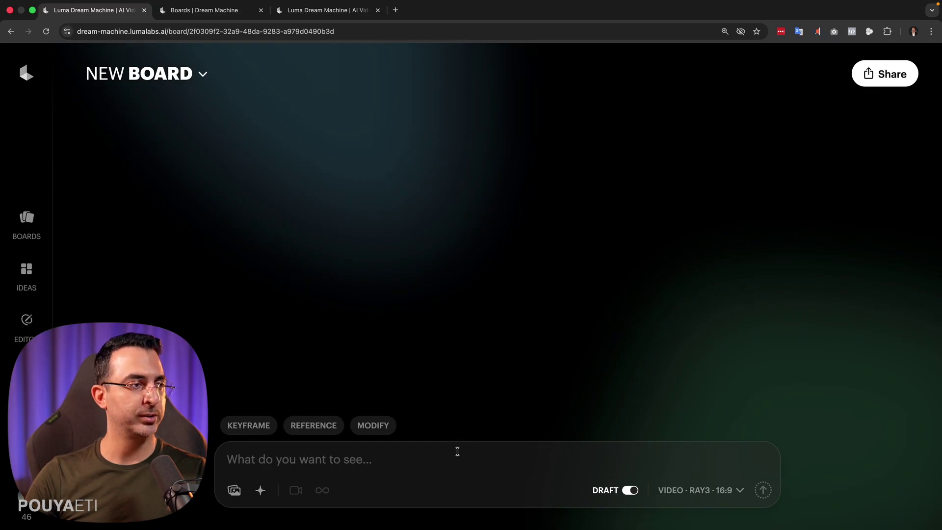
- Open the Panther's Rest board from the other tab's boards list
click(27, 217)
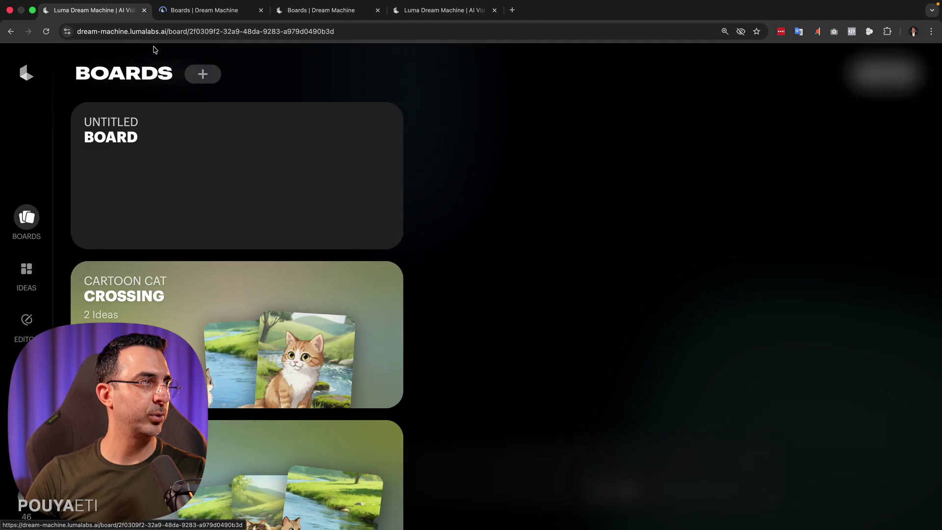
click(201, 10)
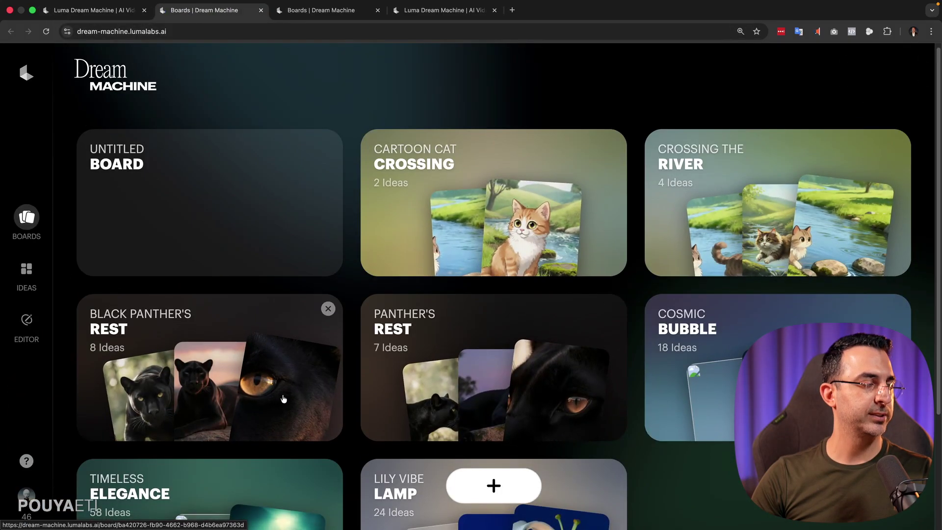
scroll(280, 385, down, 1)
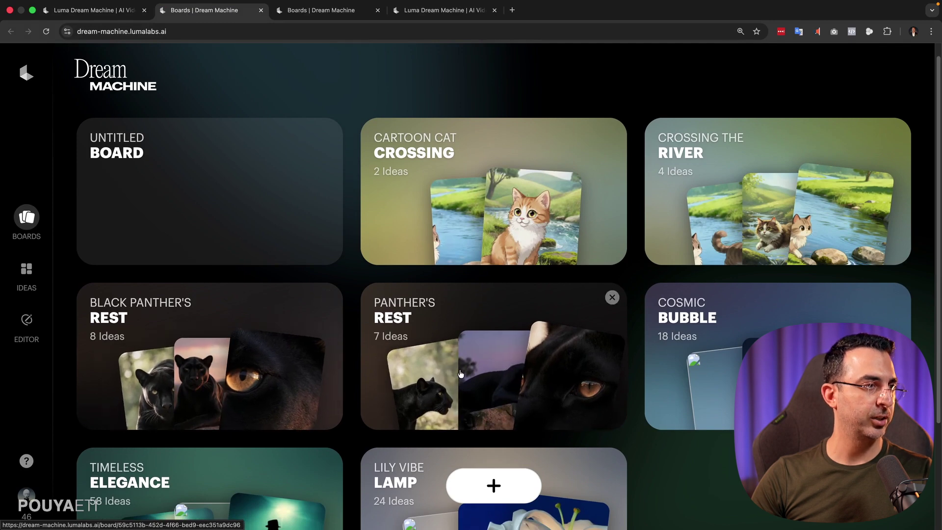
click(429, 378)
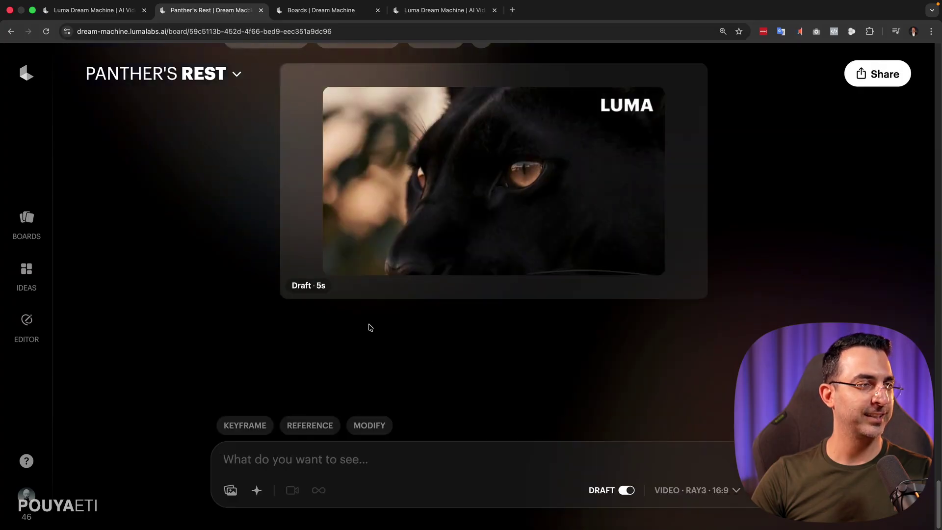
- Highlight the black panther prompt, then open the 5-second Ray3 draft clip on its own page
scroll(358, 330, up, 15)
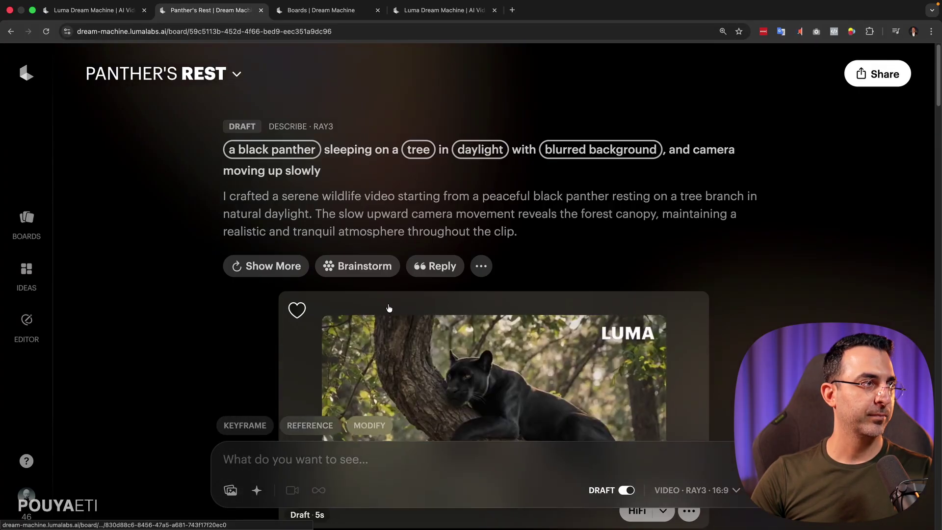
drag(215, 148, 353, 176)
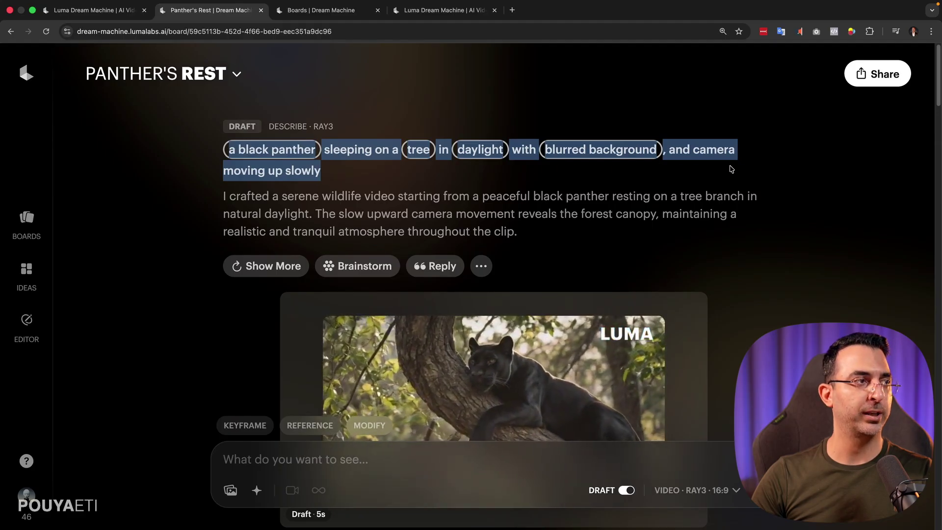
click(160, 198)
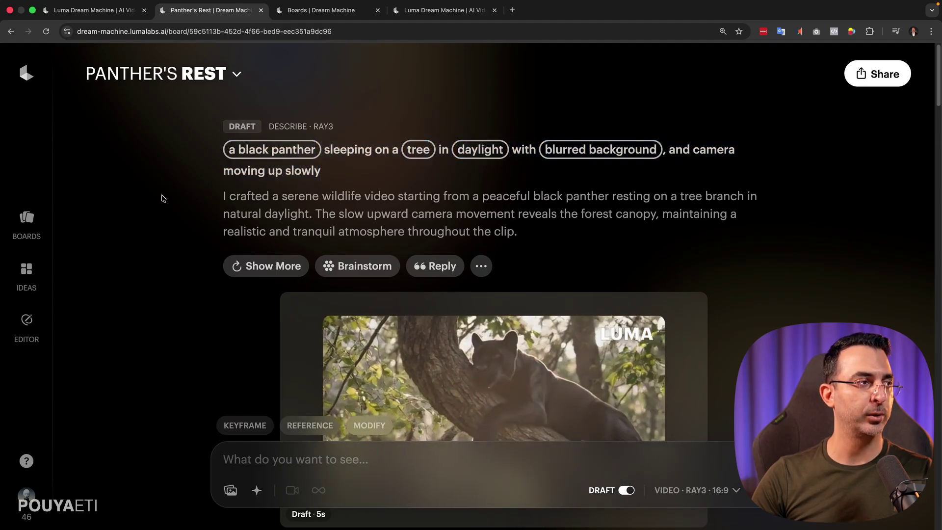
scroll(173, 242, down, 3)
scroll(172, 244, down, 2)
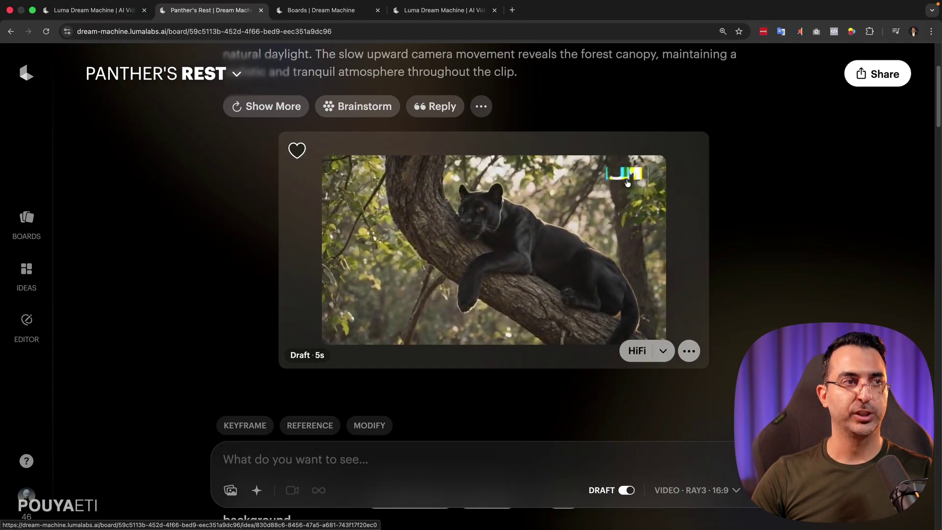
click(579, 210)
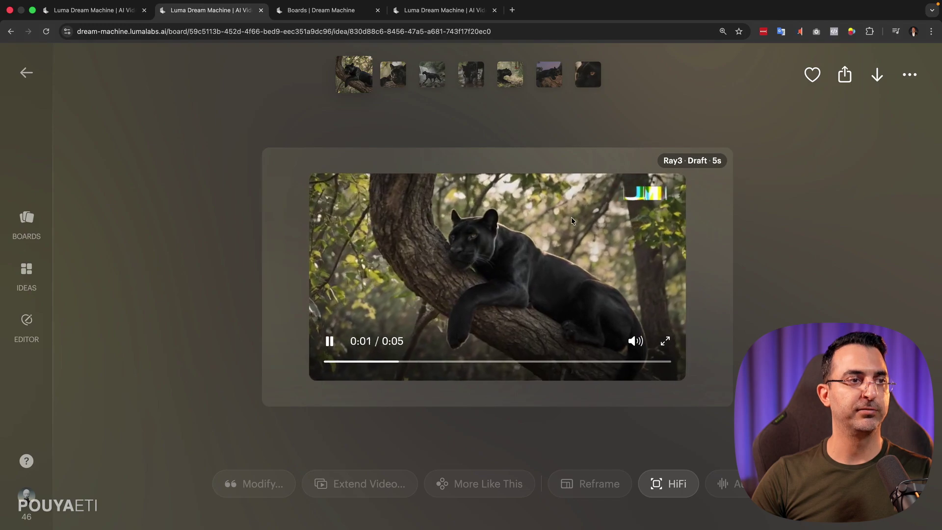
click(665, 340)
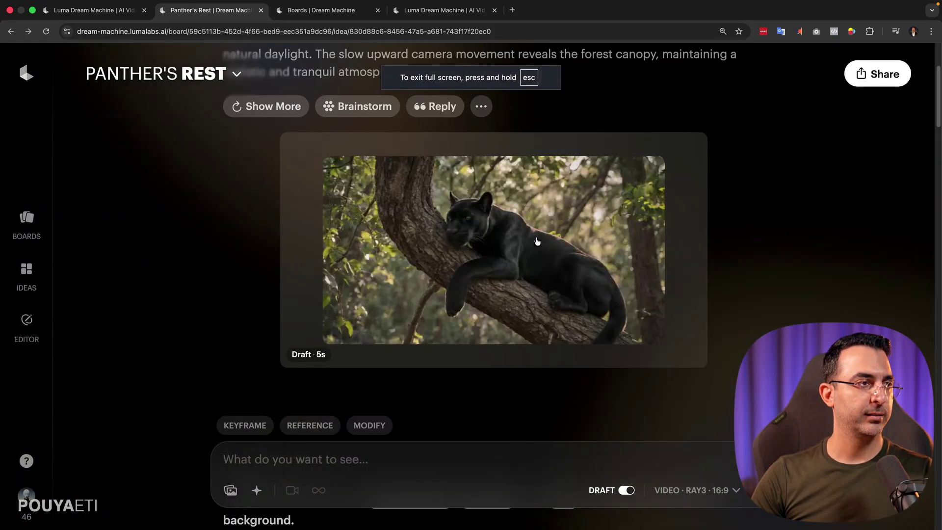
scroll(522, 263, down, 5)
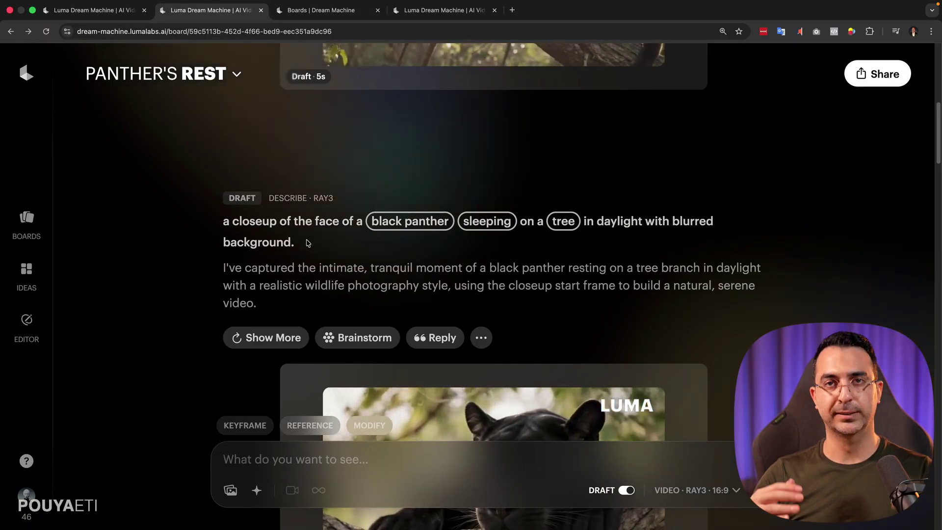
scroll(344, 236, down, 2)
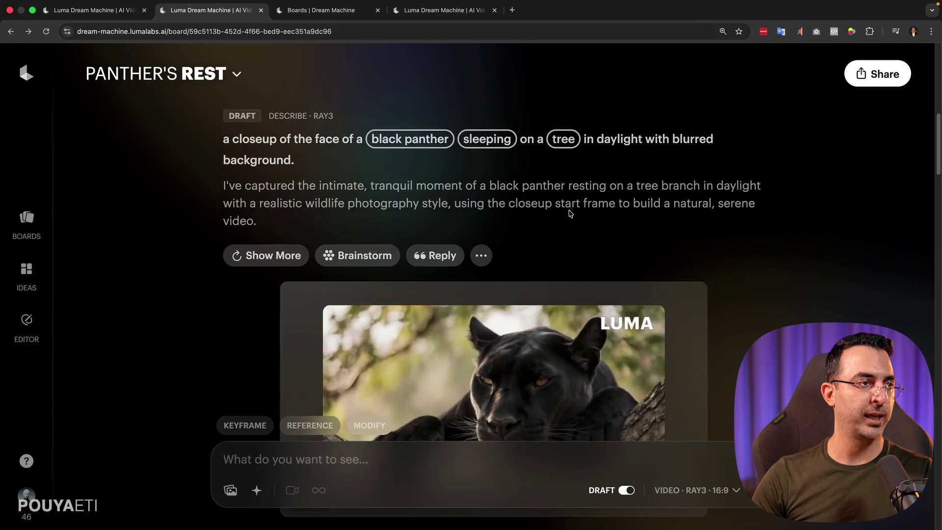
scroll(672, 231, down, 1)
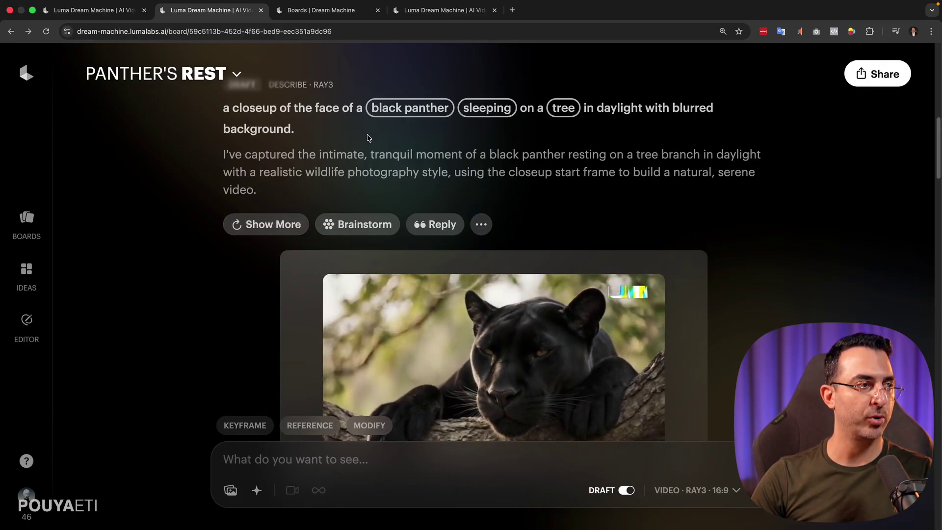
scroll(280, 246, down, 2)
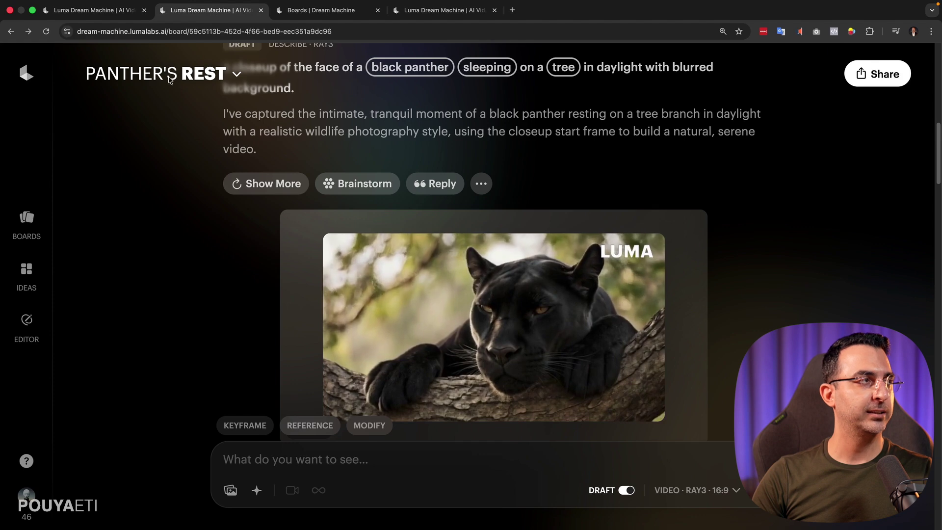
- Drop the cartoon cat-by-a-stream image onto the new board as start keyframe and open Visual Annotation
click(111, 14)
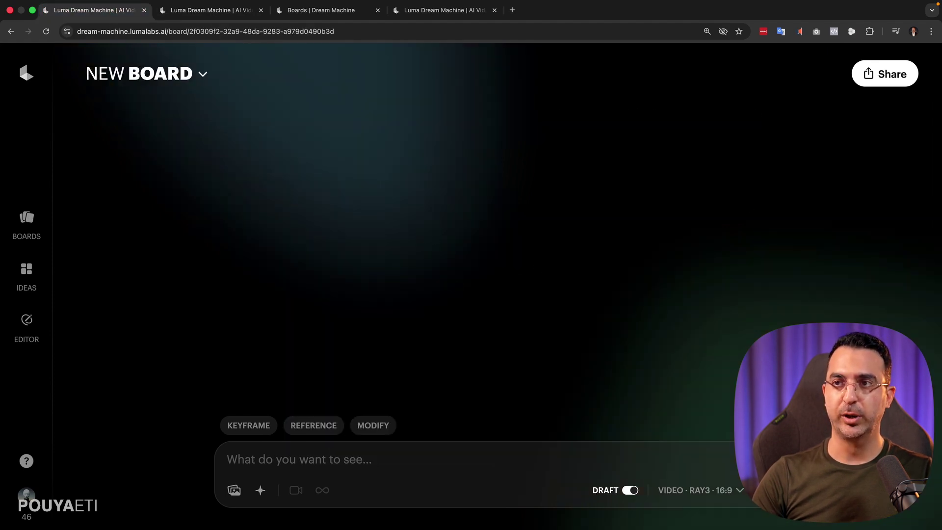
drag(544, 375, 407, 448)
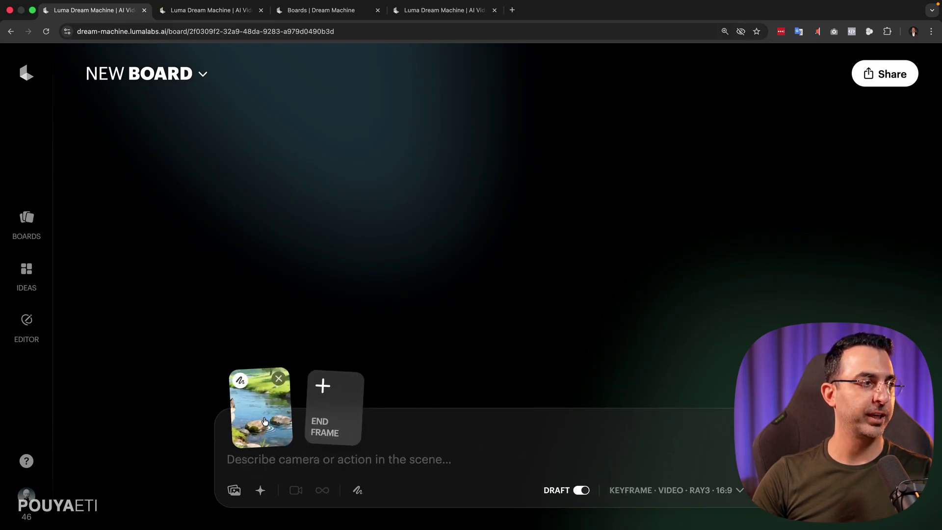
click(241, 383)
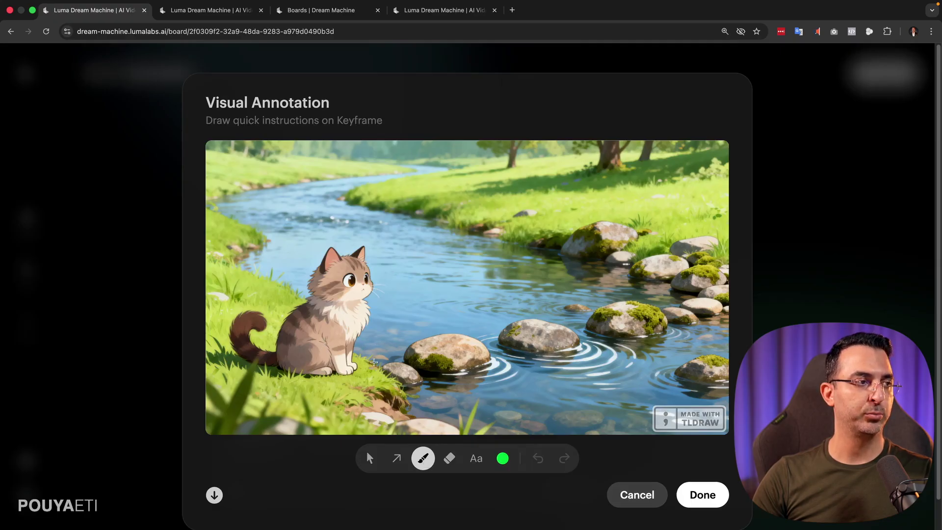
- Draw a green rock-hopping path and an arrow from the cat toward the far rocks
mouse_move(360, 342)
mouse_down()
mouse_move(381, 326)
mouse_move(432, 342)
mouse_move(459, 315)
mouse_up()
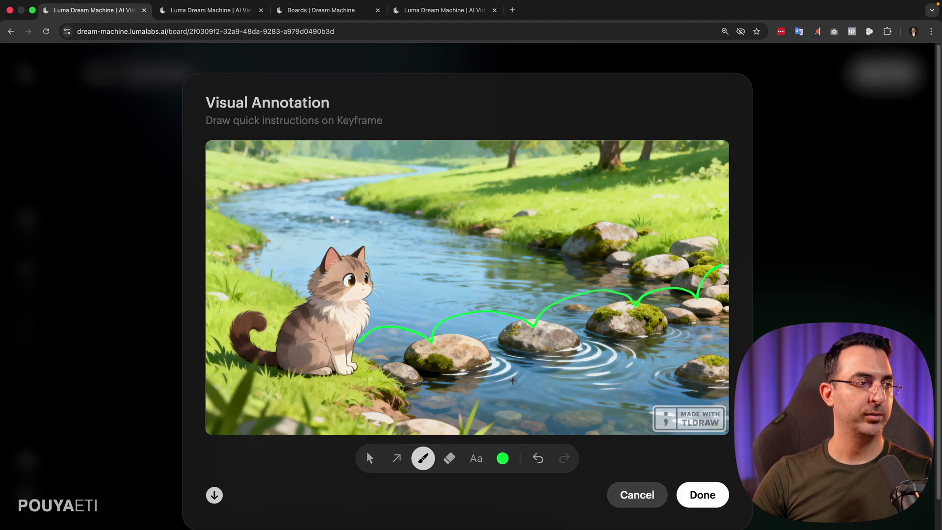
click(396, 458)
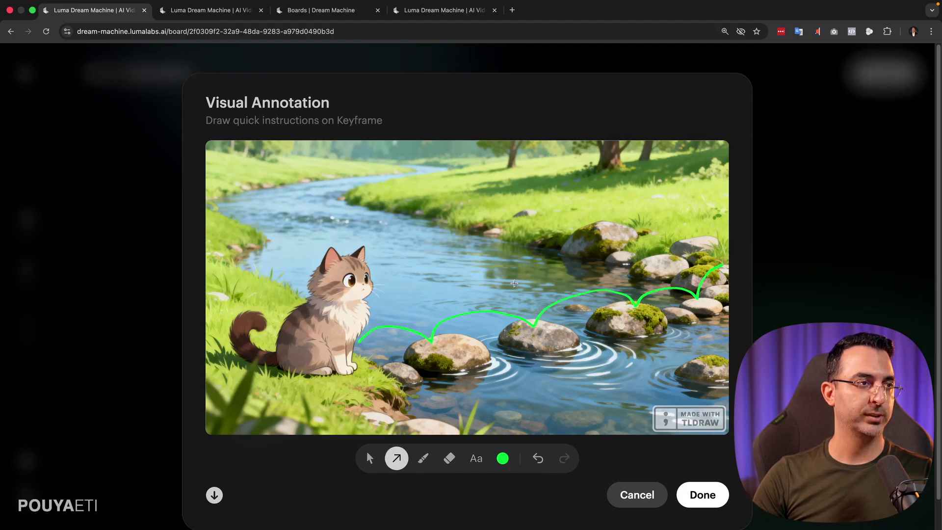
drag(396, 296, 636, 258)
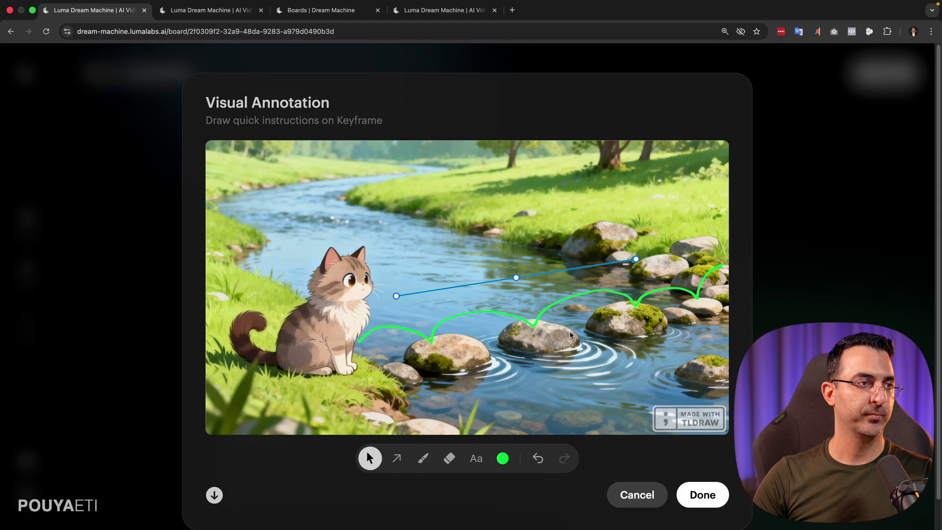
key(t)
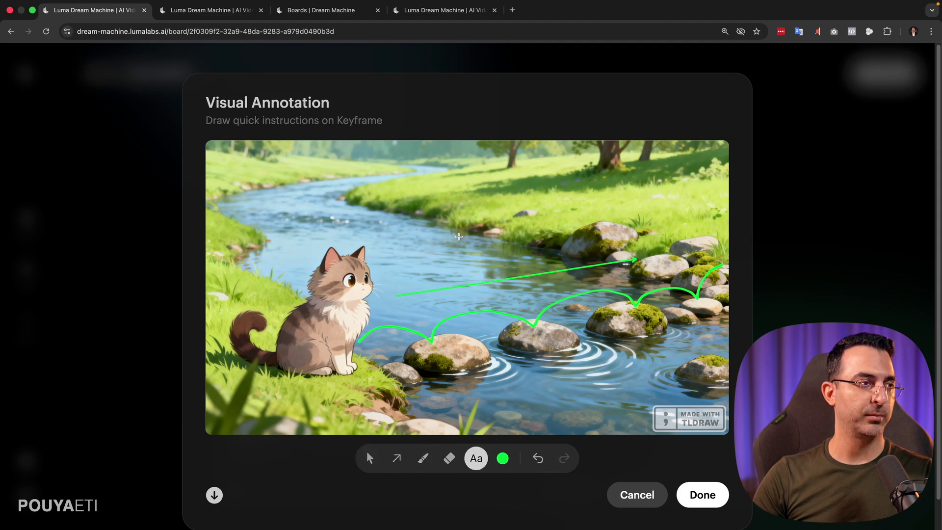
- Add the note "move to this direction", apply the annotation, and return to the browser
key(Escape)
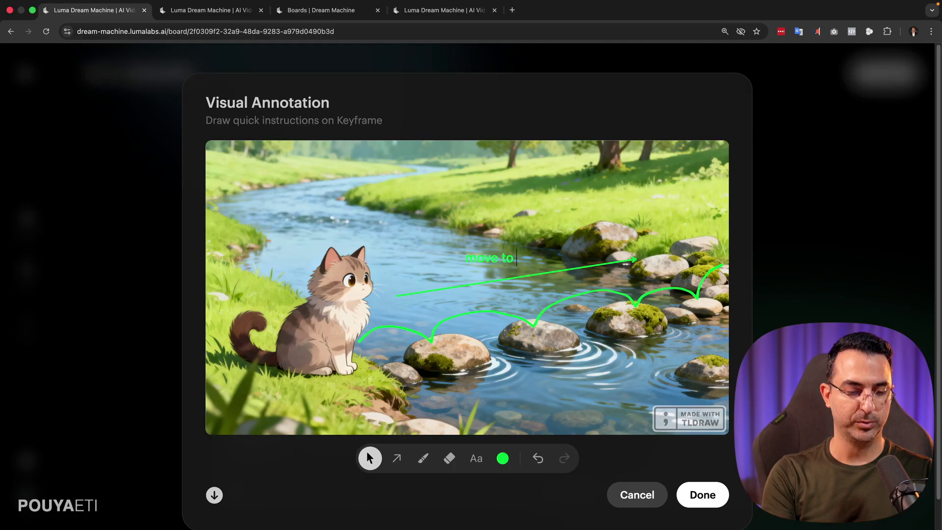
text(ion)
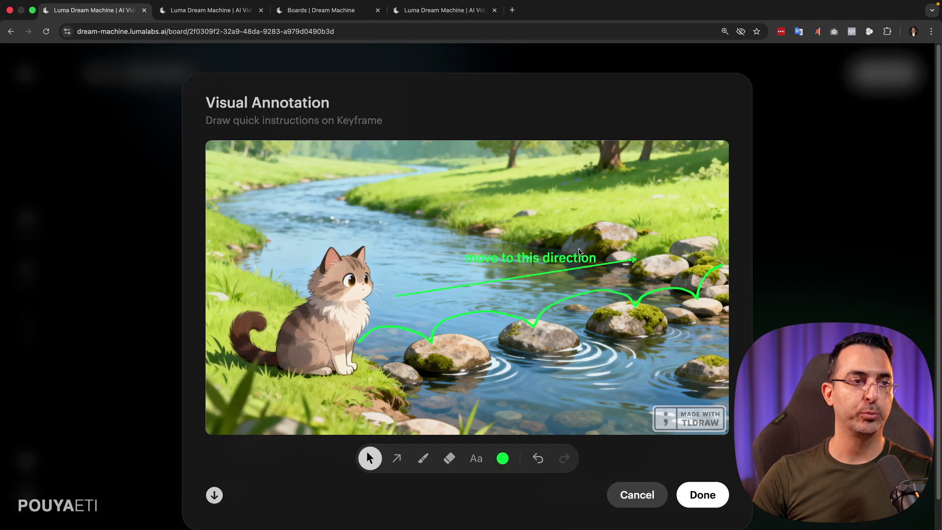
click(702, 494)
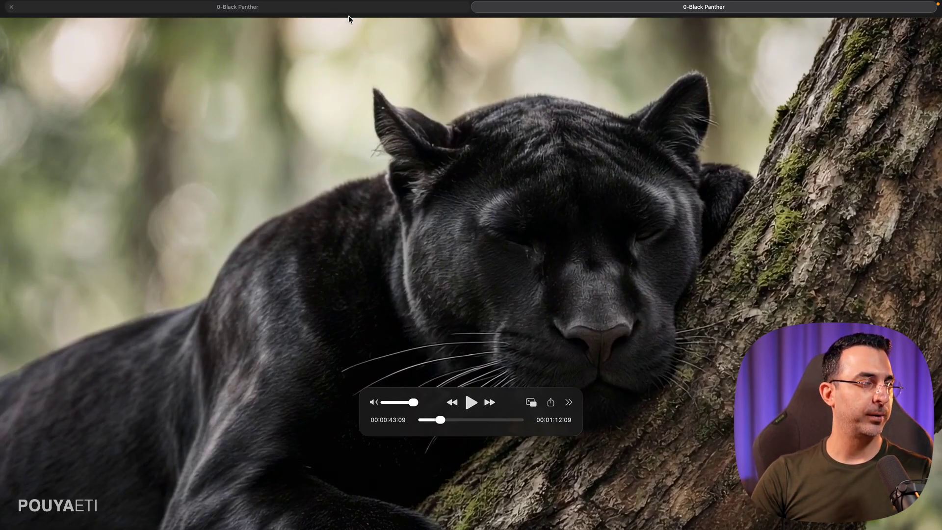
key(ctrl+Left)
click(220, 11)
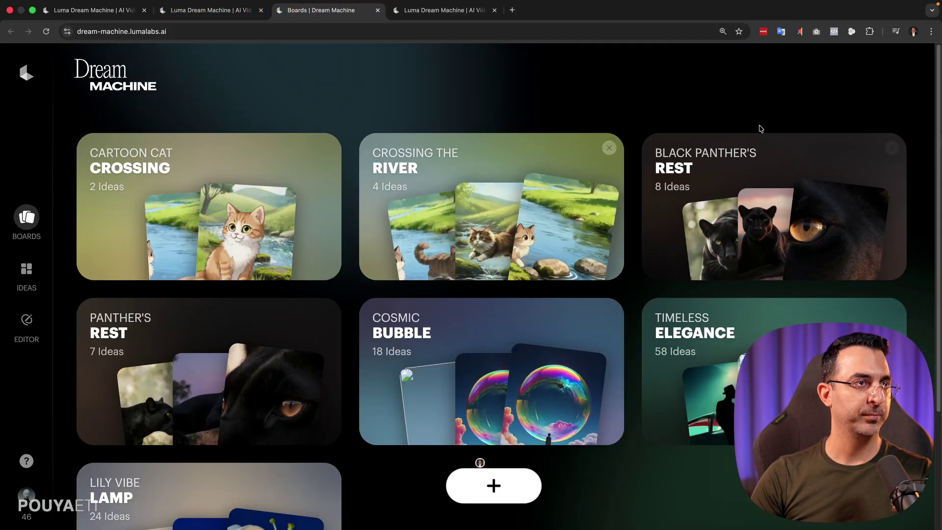
- Scroll the boards overview, then return to the full-screen sleeping panther video
scroll(761, 126, down, 2)
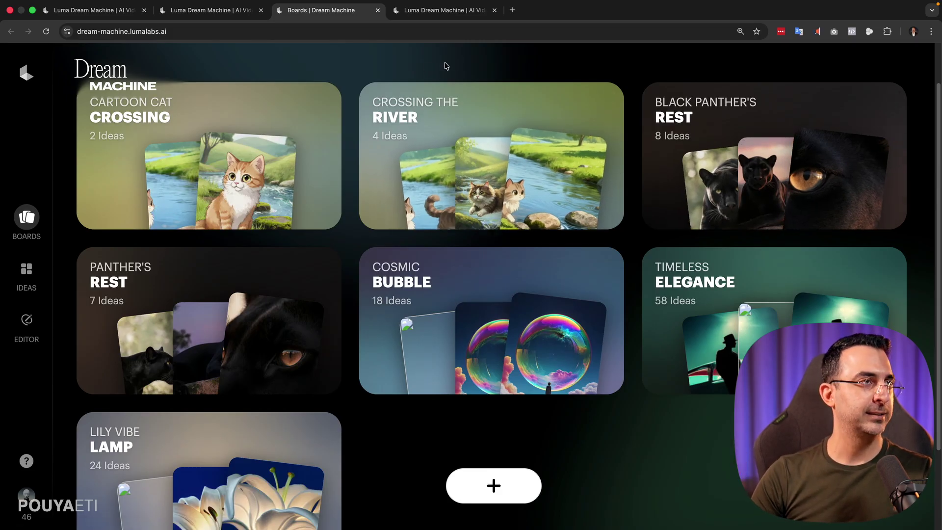
key(ctrl+Right)
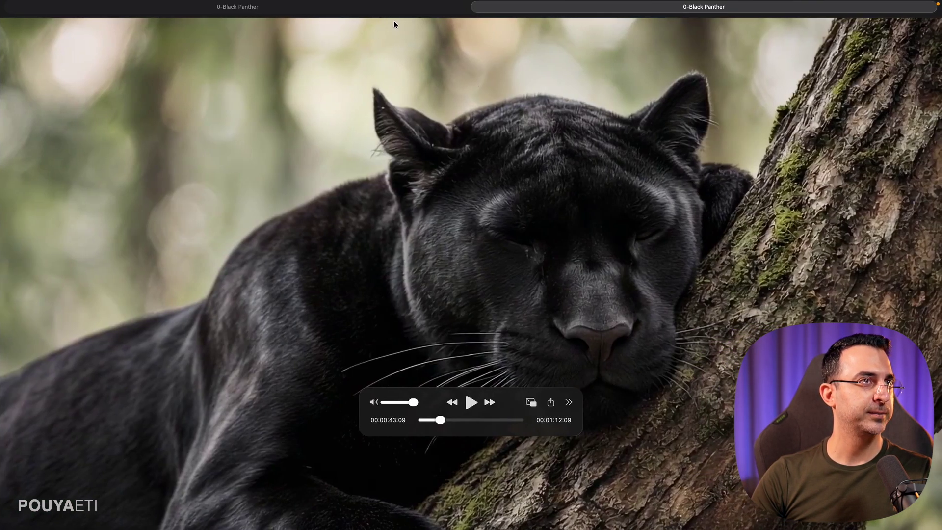
- Rewind the other Black Panther video and jump from the stream-drinking scene to the butterfly swipe
click(363, 10)
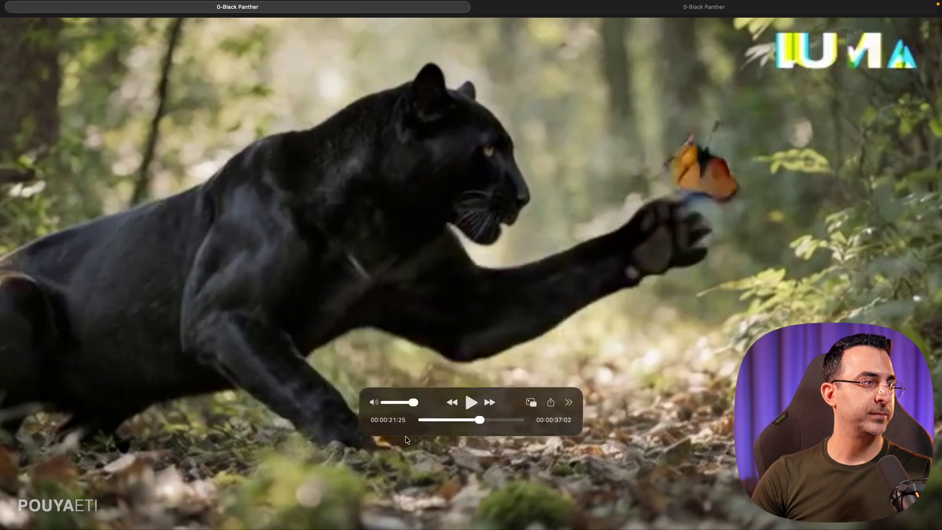
drag(483, 422, 346, 421)
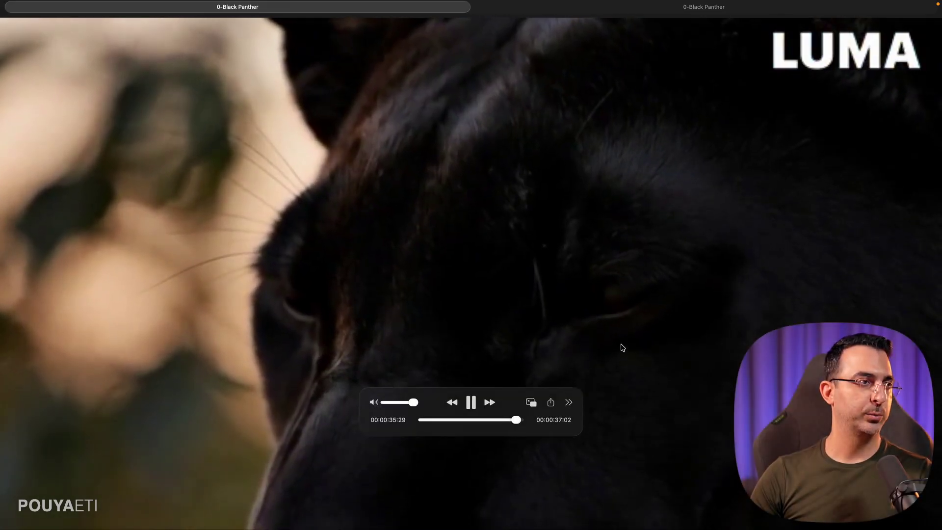
click(470, 420)
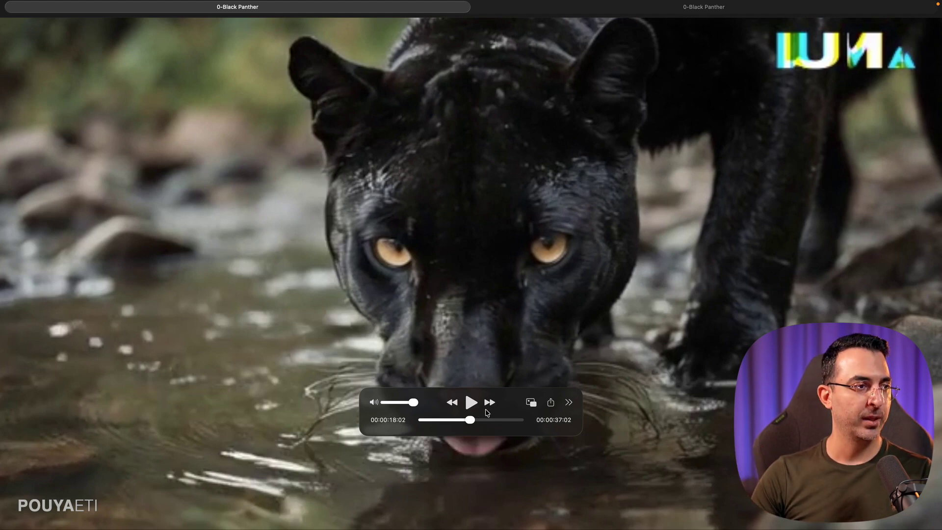
mouse_move(476, 422)
mouse_down()
mouse_move(495, 429)
mouse_move(485, 428)
mouse_up()
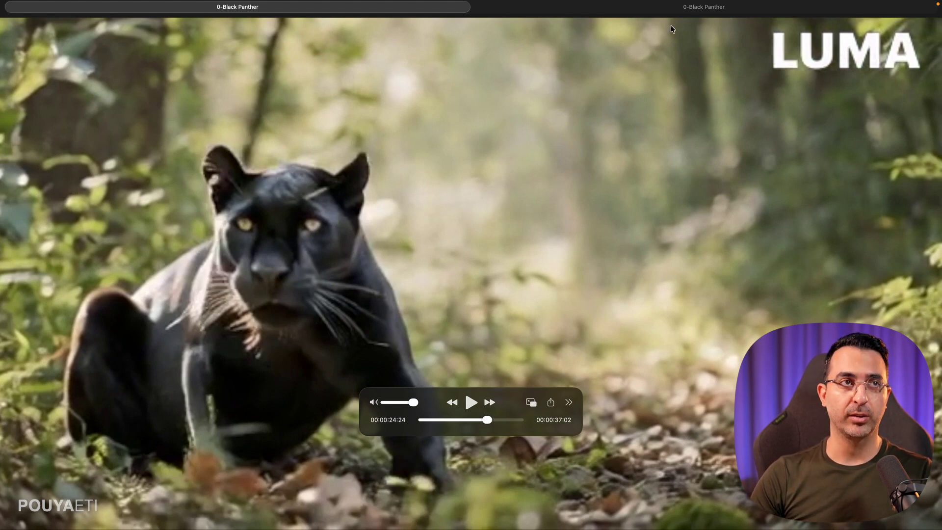
- Review the final seconds of the other panther video, then open Dream Machine's Editor page
click(677, 7)
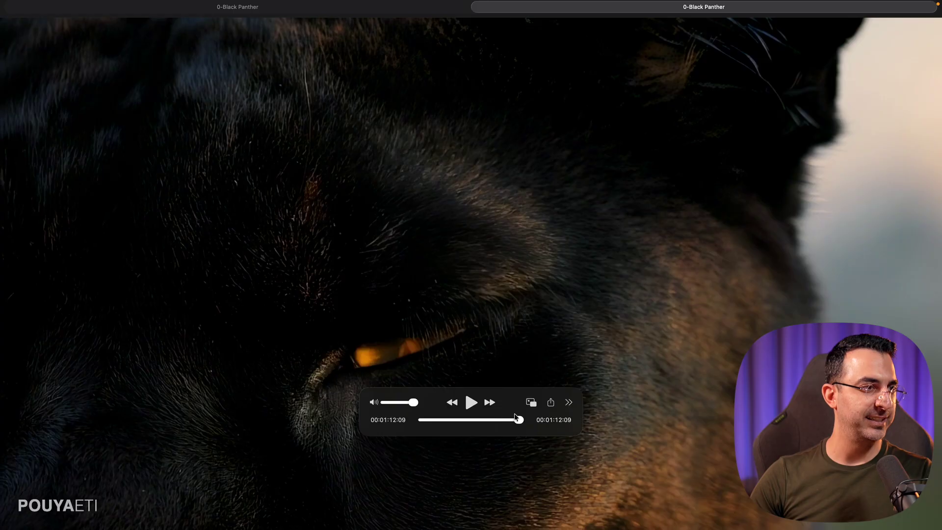
drag(516, 417, 481, 410)
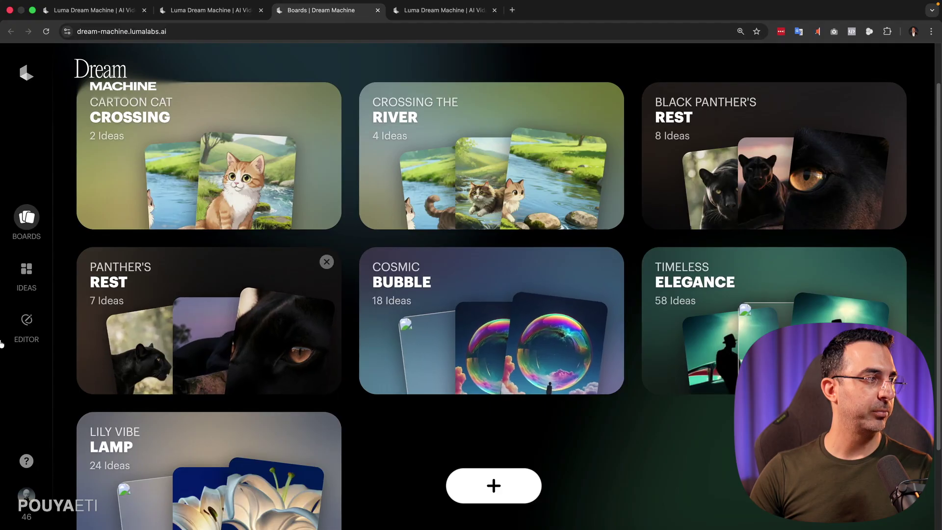
click(30, 321)
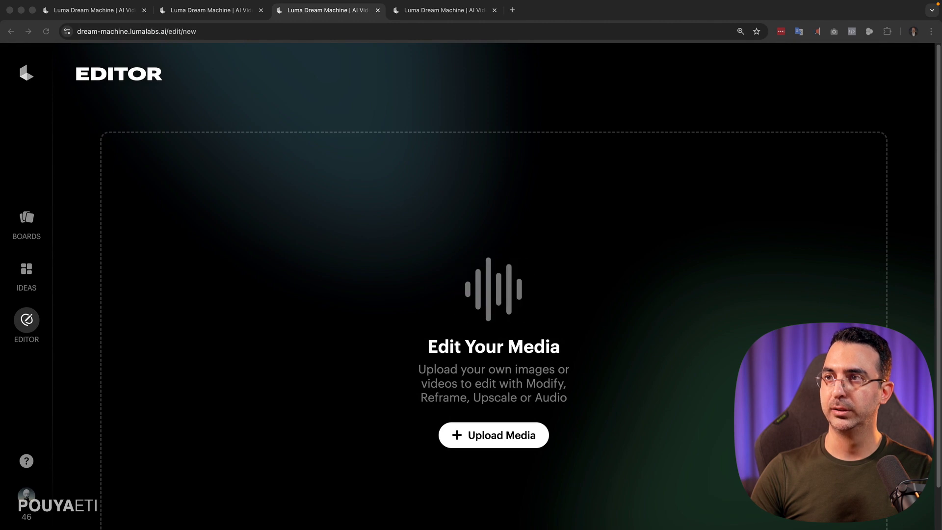
- Drop the panther eye closeup video from Finder onto the Editor's Upload Media zone
drag(941, 274, 635, 271)
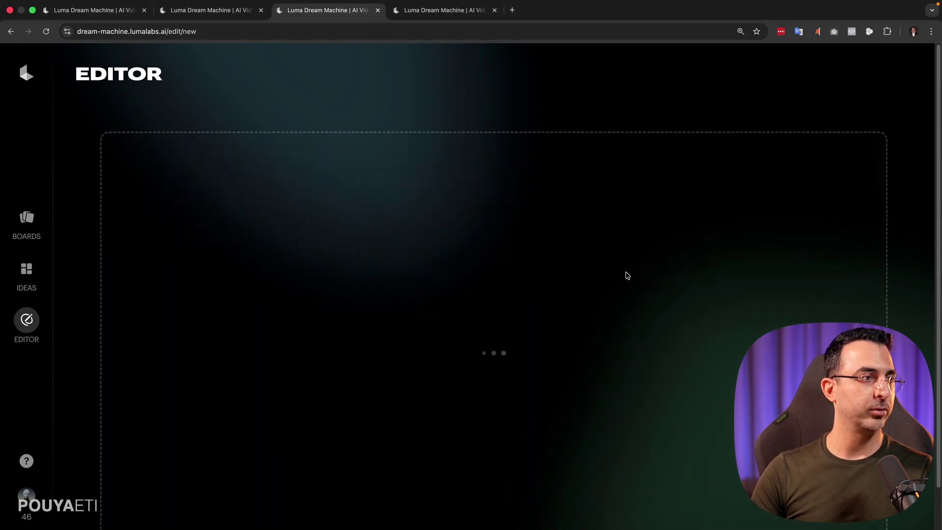